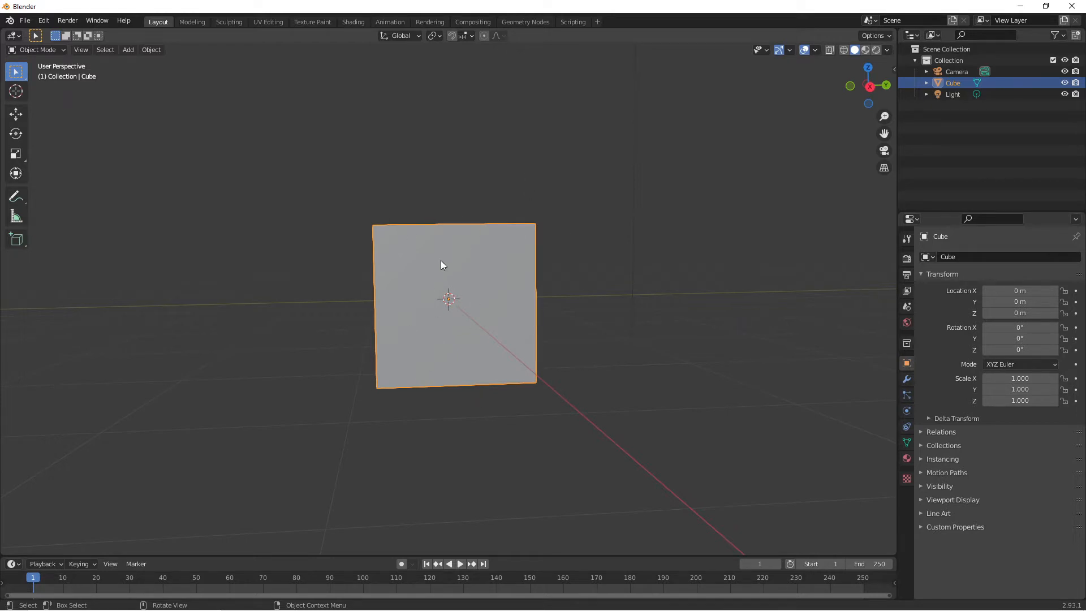
pyautogui.moveTo(496, 286); pyautogui.dragTo(501, 339, button='middle')
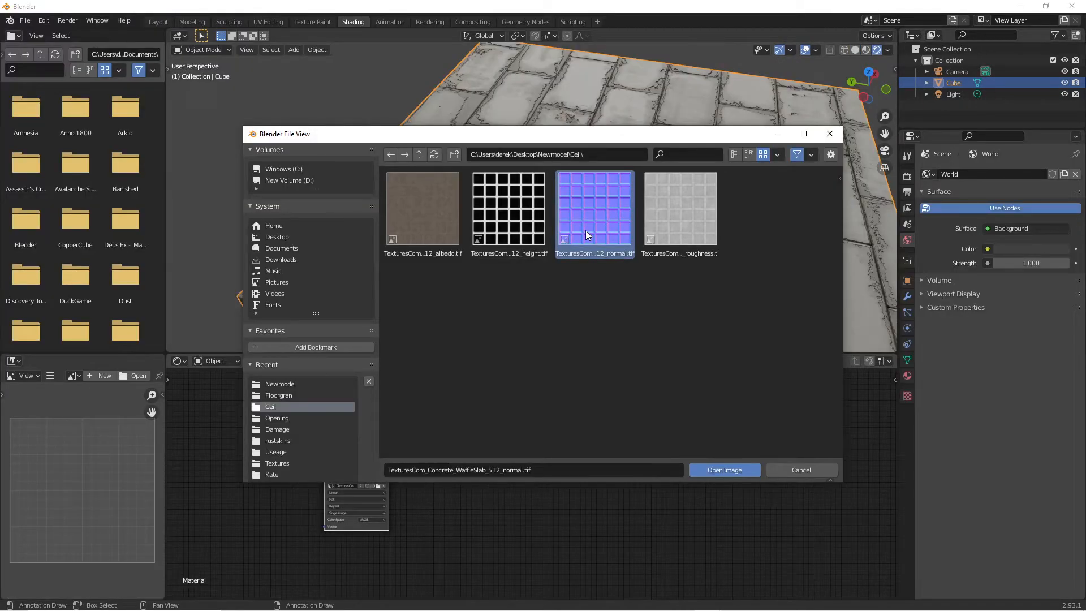
pyautogui.click(526, 227)
pyautogui.click(610, 224)
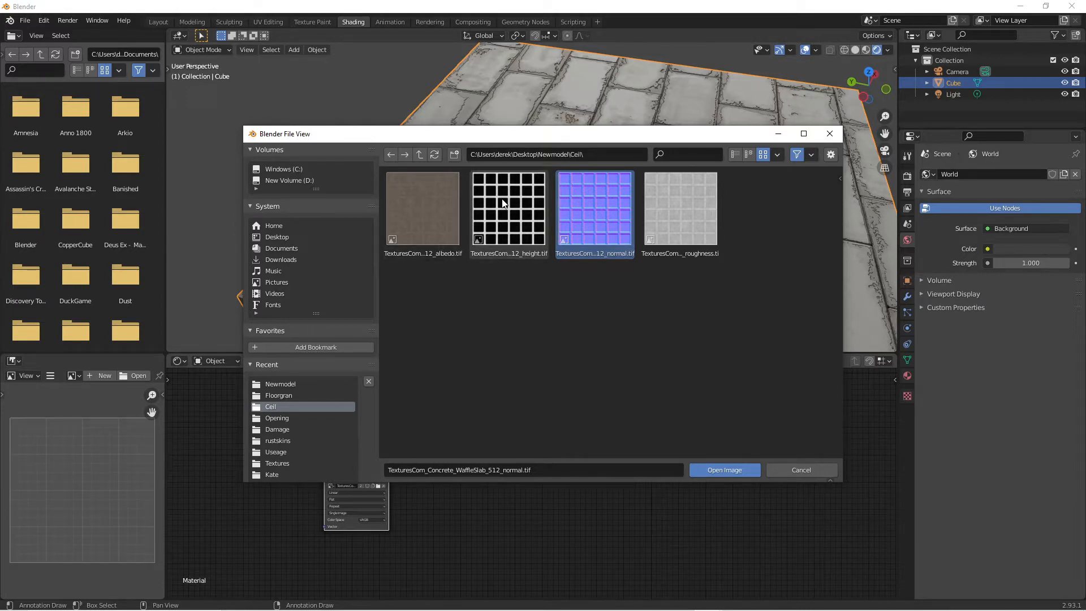
pyautogui.click(812, 468)
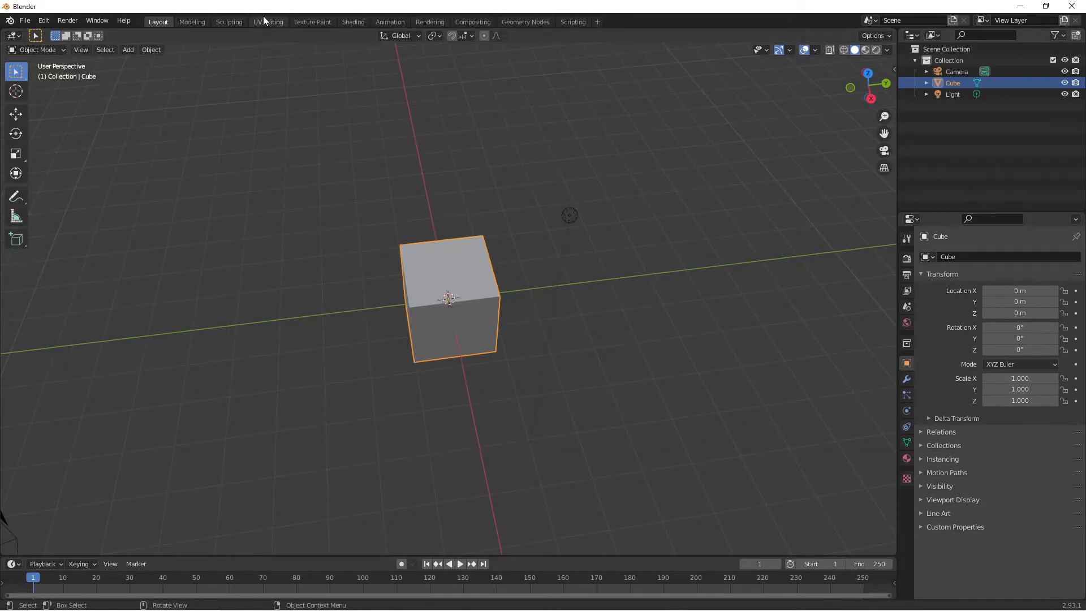
# Open the UV Editing workspace and deselect all of the cube's geometry
pyautogui.click(273, 22)
pyautogui.scroll(4, 565, 274)
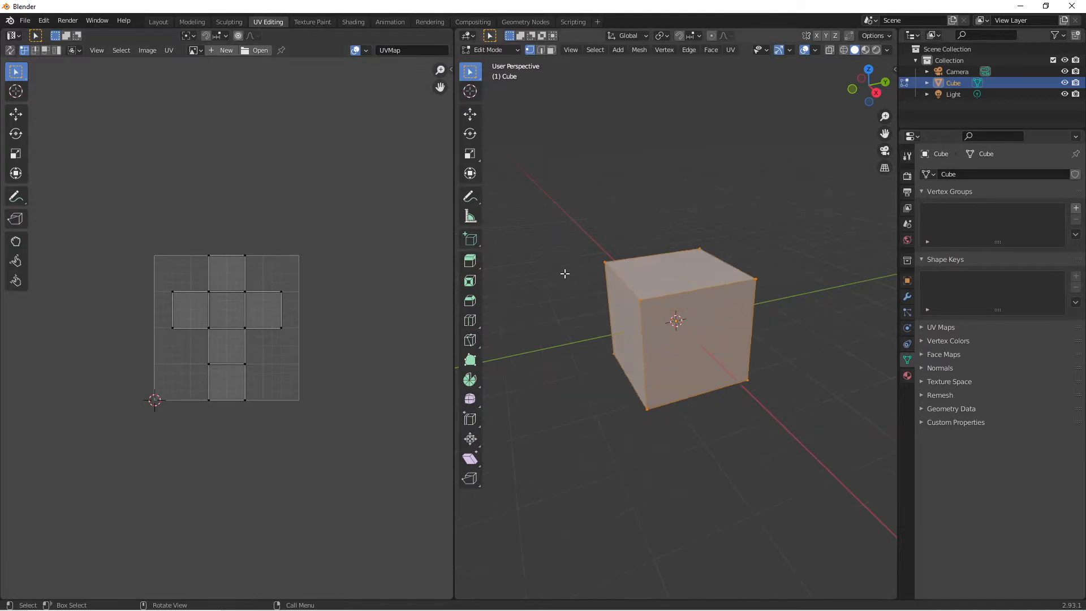
pyautogui.moveTo(565, 274); pyautogui.dragTo(711, 333, button='middle')
pyautogui.click(641, 139)
pyautogui.moveTo(650, 226); pyautogui.dragTo(660, 252, button='middle')
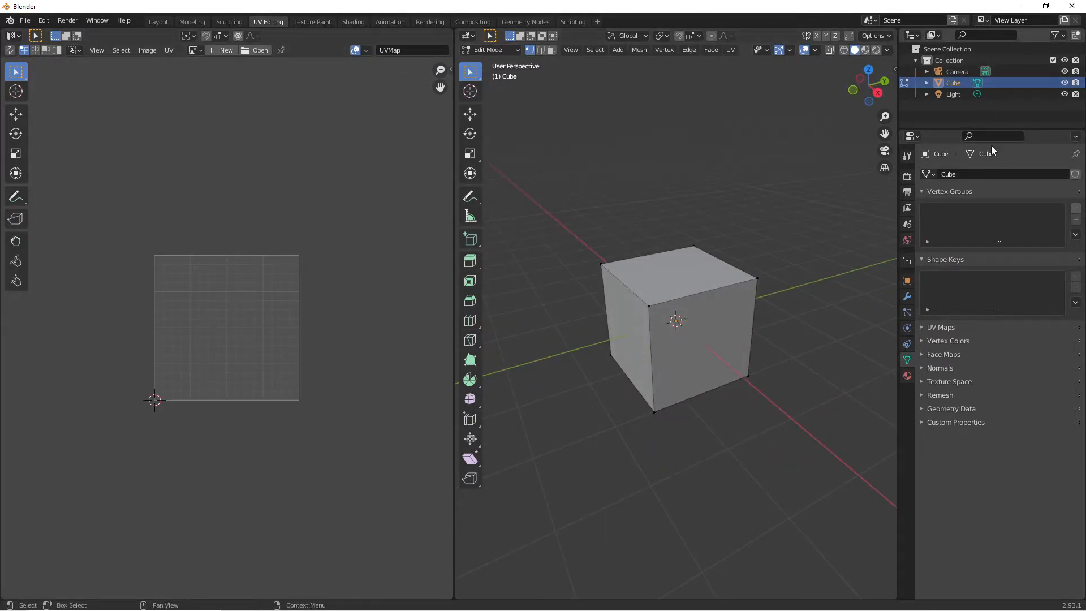
# Assign an Image Texture to the Base Color of the cube's material
pyautogui.click(906, 376)
pyautogui.doubleClick(936, 176)
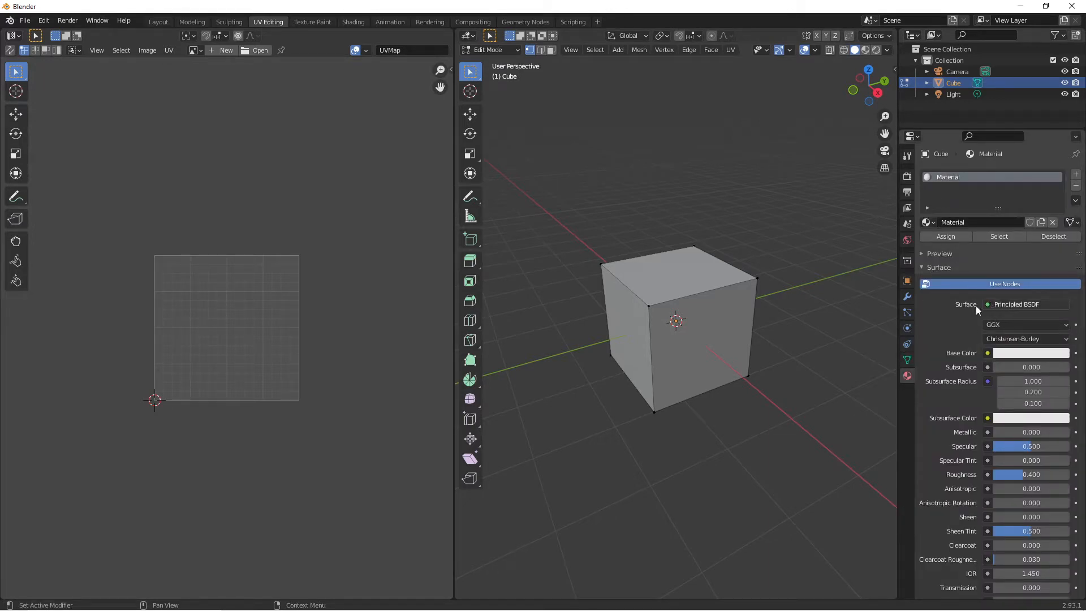
pyautogui.click(988, 353)
pyautogui.click(987, 352)
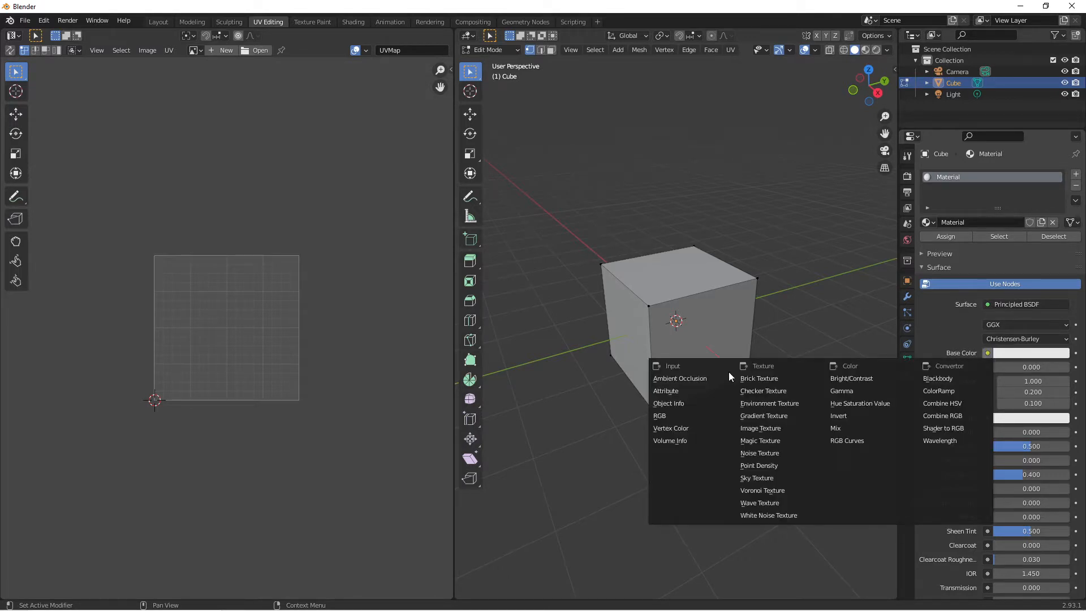
pyautogui.click(783, 427)
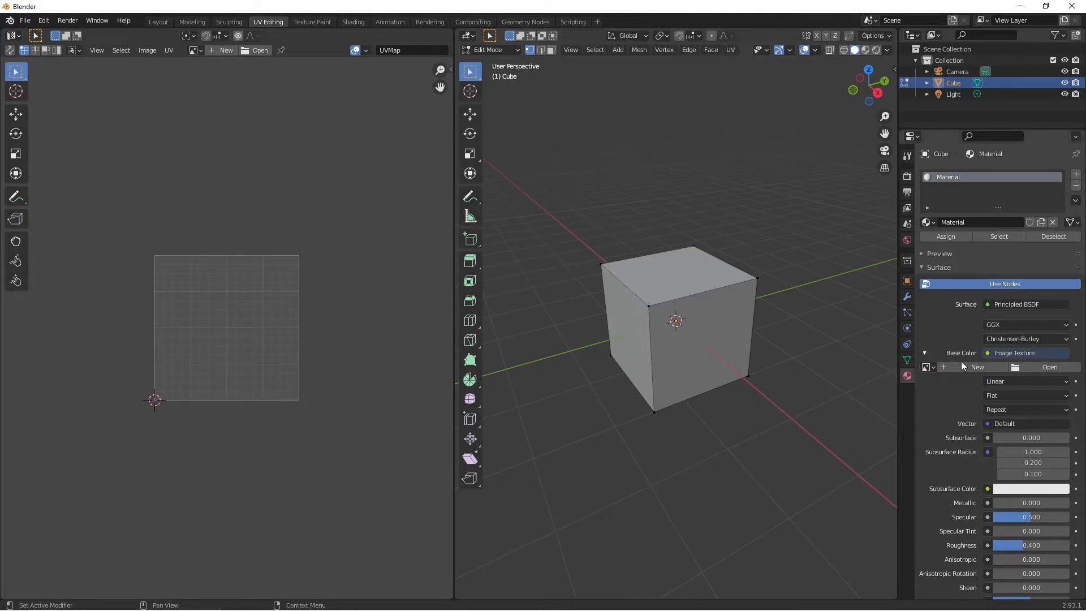
# Load TexturesCom_BrickLargeBlocks0026_1_seamless_S.jpg from the Newmodel folder on the Desktop as the base color image
pyautogui.click(1047, 367)
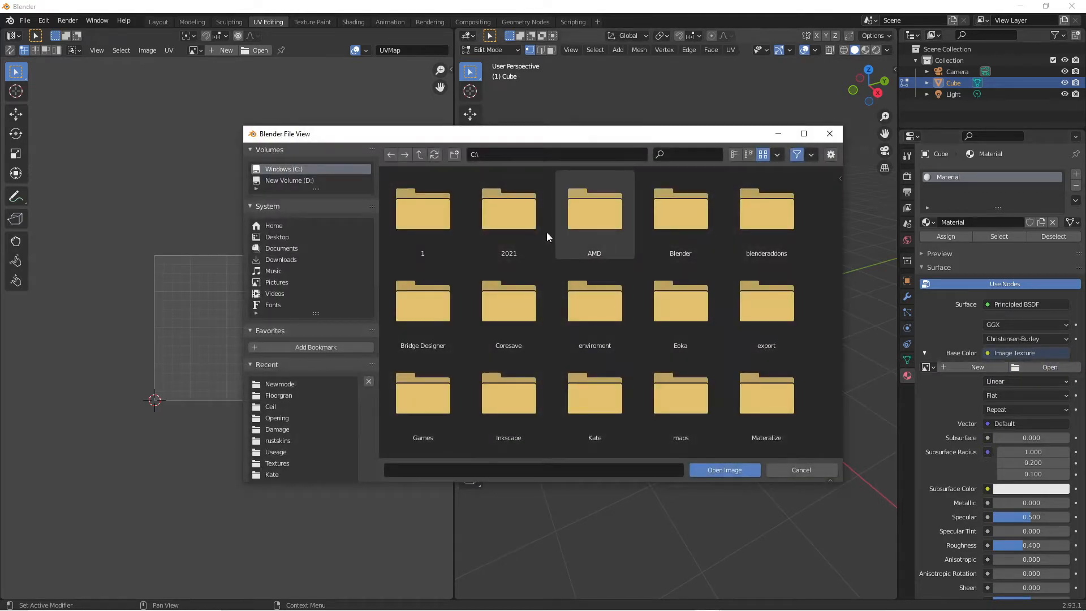
pyautogui.click(278, 239)
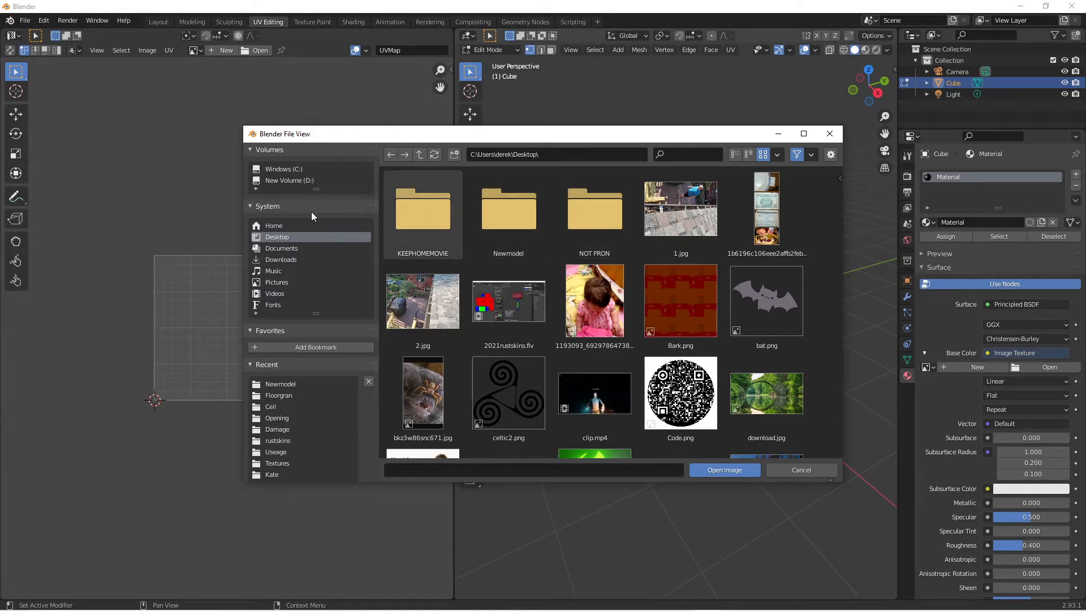
pyautogui.doubleClick(513, 214)
pyautogui.click(600, 306)
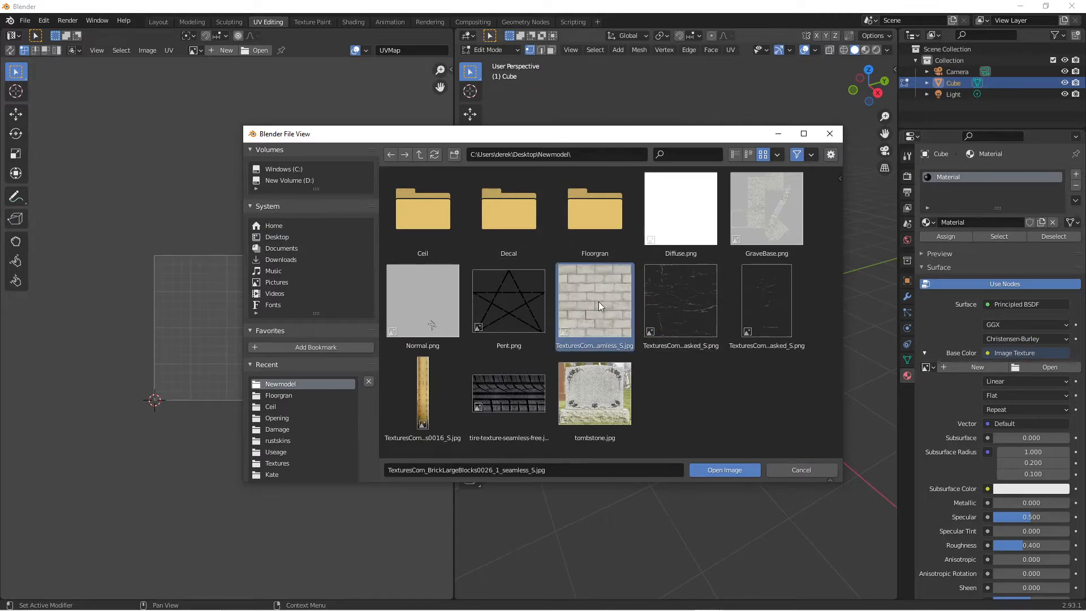
pyautogui.doubleClick(601, 306)
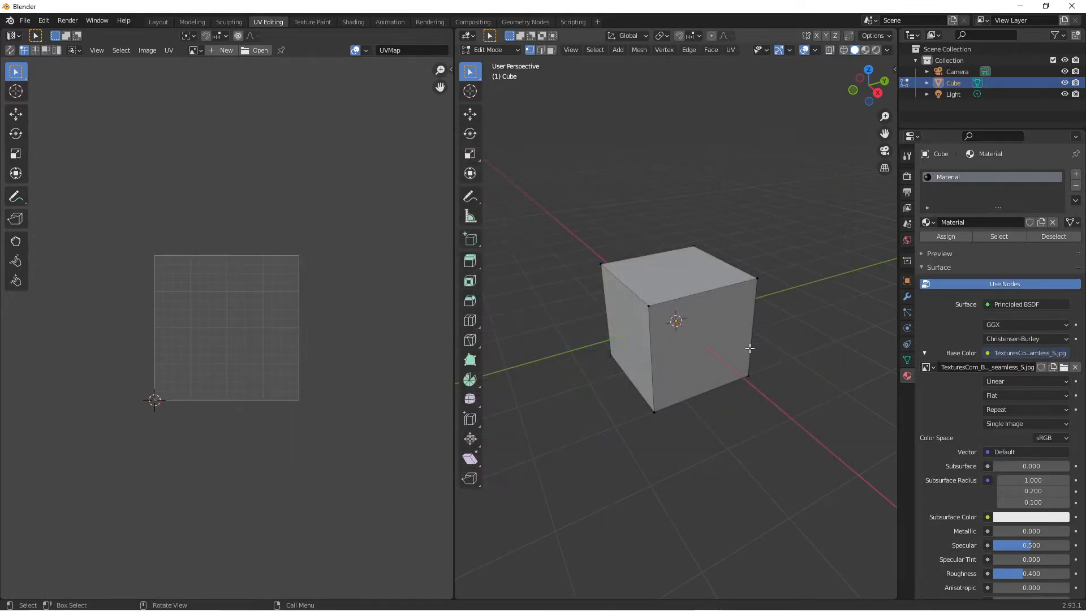
# Display the cube in Material Preview shading and inspect the brick texture on its faces
pyautogui.moveTo(750, 348); pyautogui.dragTo(718, 320, button='middle')
pyautogui.press('z')
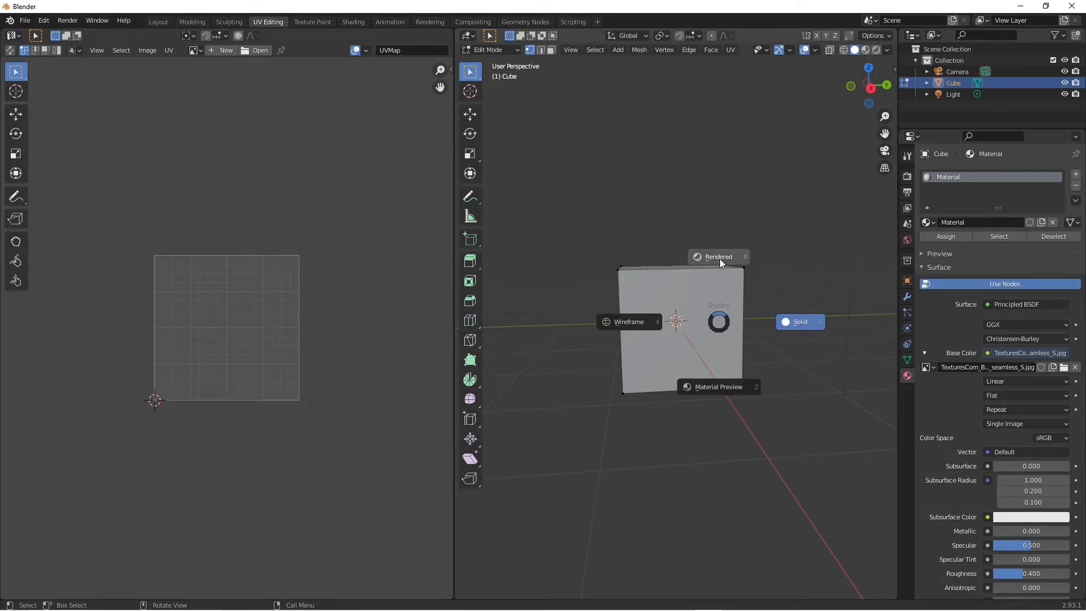
pyautogui.click(735, 445)
pyautogui.scroll(2, 722, 400)
pyautogui.moveTo(723, 400)
pyautogui.mouseDown(button='middle')
pyautogui.moveTo(838, 400)
pyautogui.moveTo(800, 400)
pyautogui.moveTo(775, 461)
pyautogui.moveTo(691, 457)
pyautogui.moveTo(717, 466)
pyautogui.moveTo(799, 431)
pyautogui.moveTo(592, 364)
pyautogui.moveTo(838, 405)
pyautogui.moveTo(734, 453)
pyautogui.moveTo(757, 500)
pyautogui.moveTo(798, 370)
pyautogui.mouseUp(button='middle')
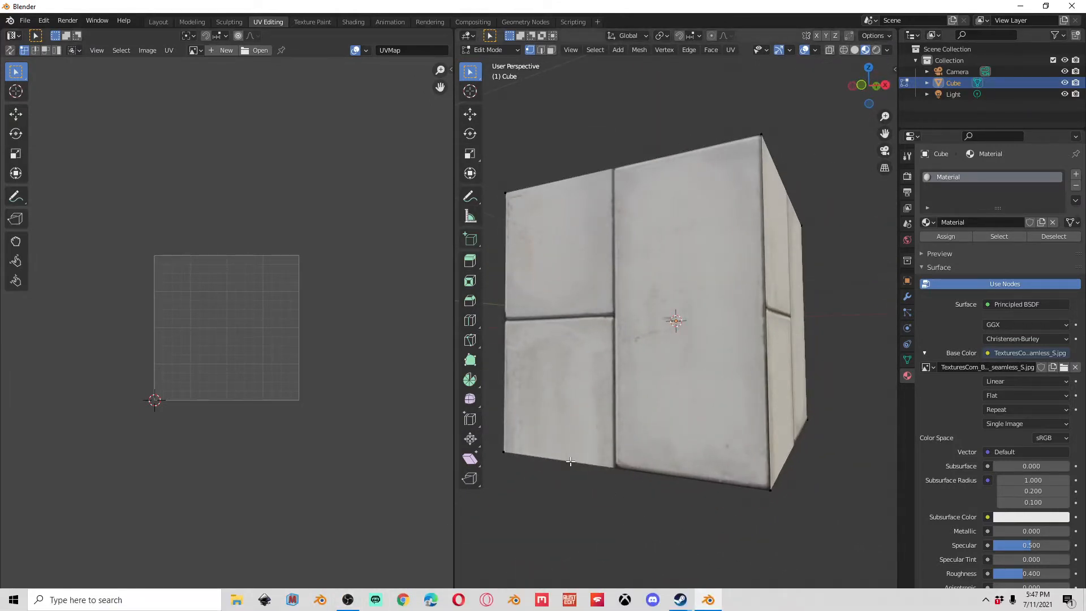
pyautogui.moveTo(667, 186); pyautogui.dragTo(686, 236, button='middle')
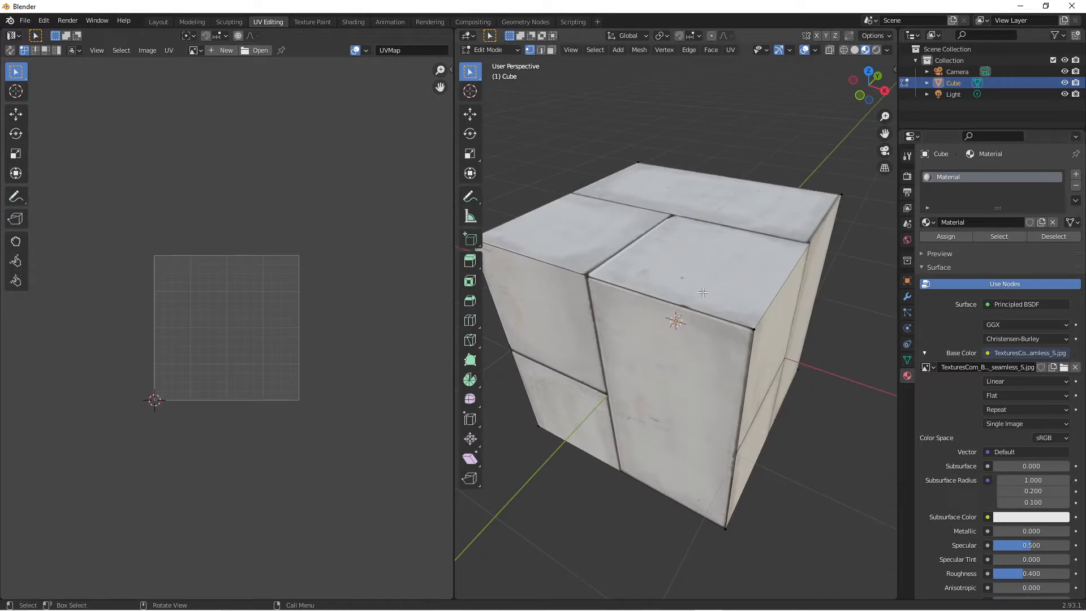
pyautogui.moveTo(717, 291); pyautogui.dragTo(676, 281, button='middle')
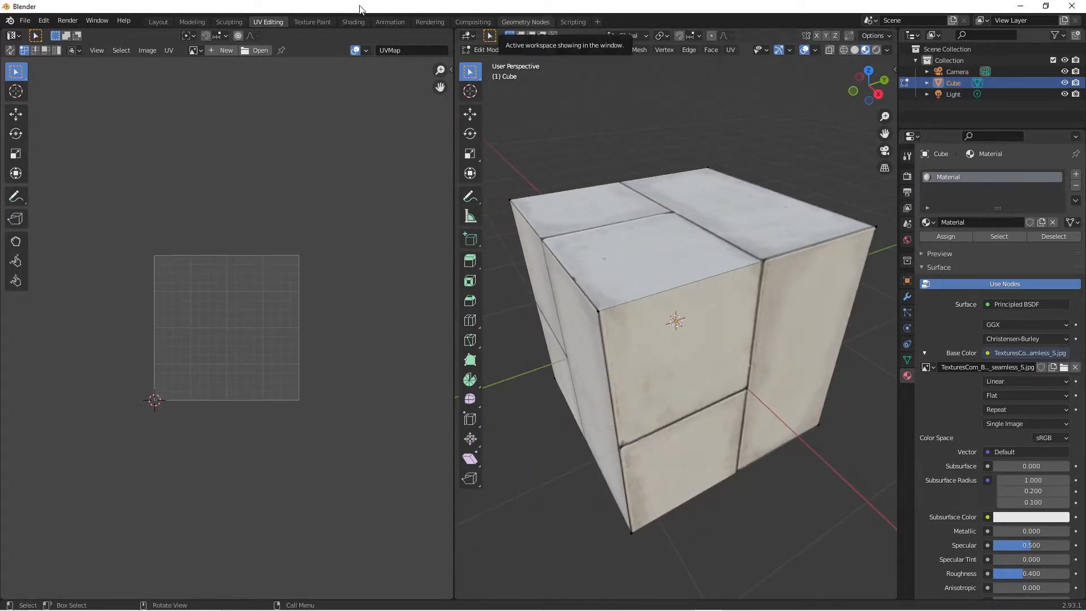
# Open the Shading workspace and move the image texture node well away from the Principled BSDF to make room for nodes between them
pyautogui.click(352, 22)
pyautogui.scroll(-5, 493, 440)
pyautogui.moveTo(494, 439); pyautogui.dragTo(590, 456, button='middle')
pyautogui.moveTo(495, 411); pyautogui.dragTo(214, 412)
pyautogui.moveTo(357, 469); pyautogui.dragTo(422, 475, button='middle')
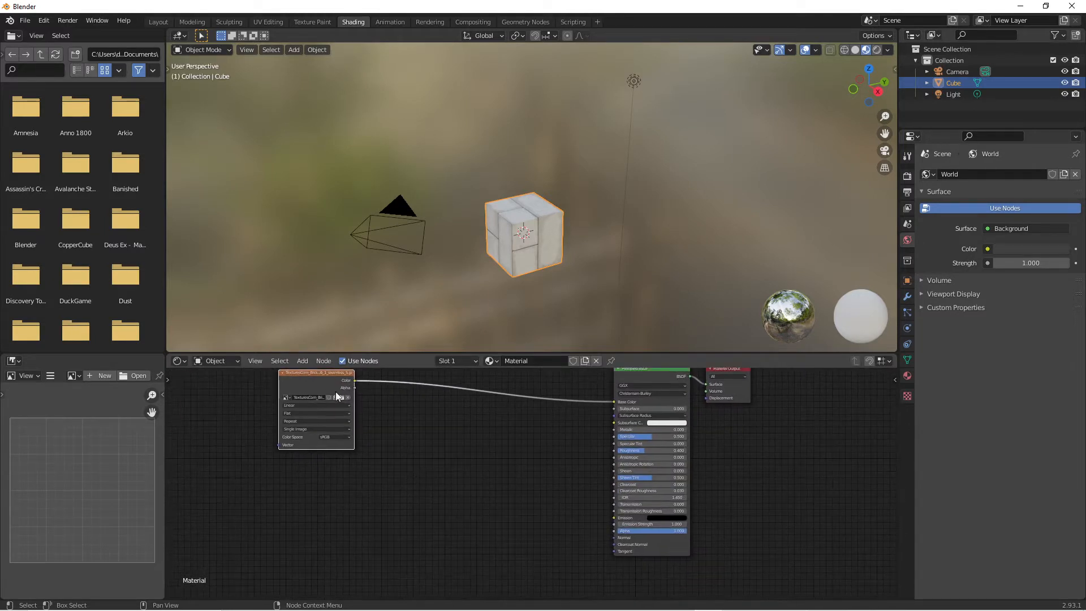
# Add an RGB to BW converter node below the brick image link and feed the image's Color output into it
pyautogui.scroll(2, 522, 268)
pyautogui.scroll(-1, 372, 467)
pyautogui.hotkey('shift', 'a')
pyautogui.moveTo(412, 549)
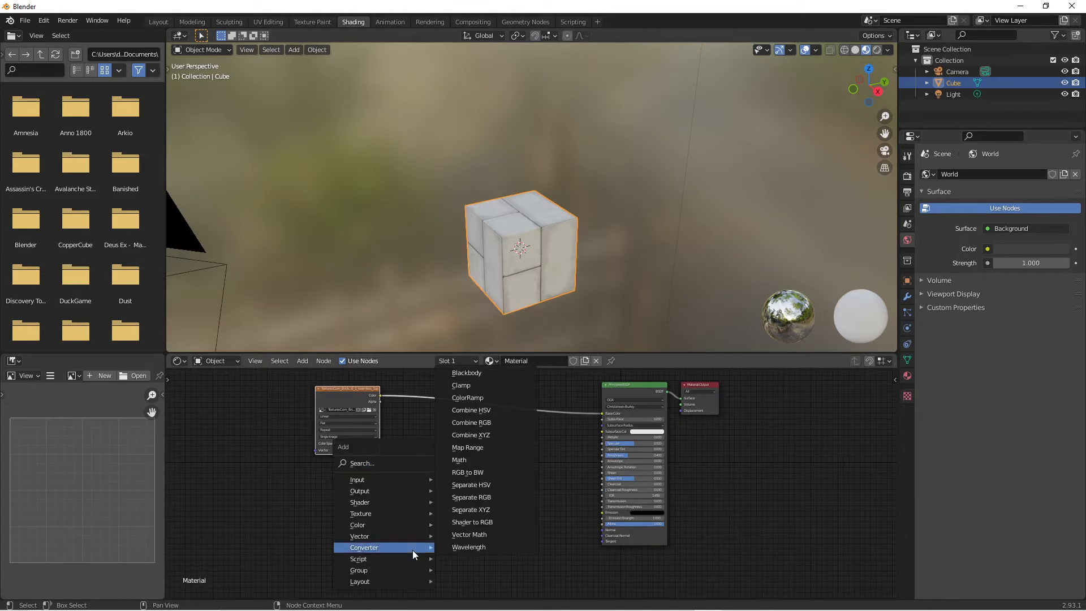
pyautogui.click(470, 472)
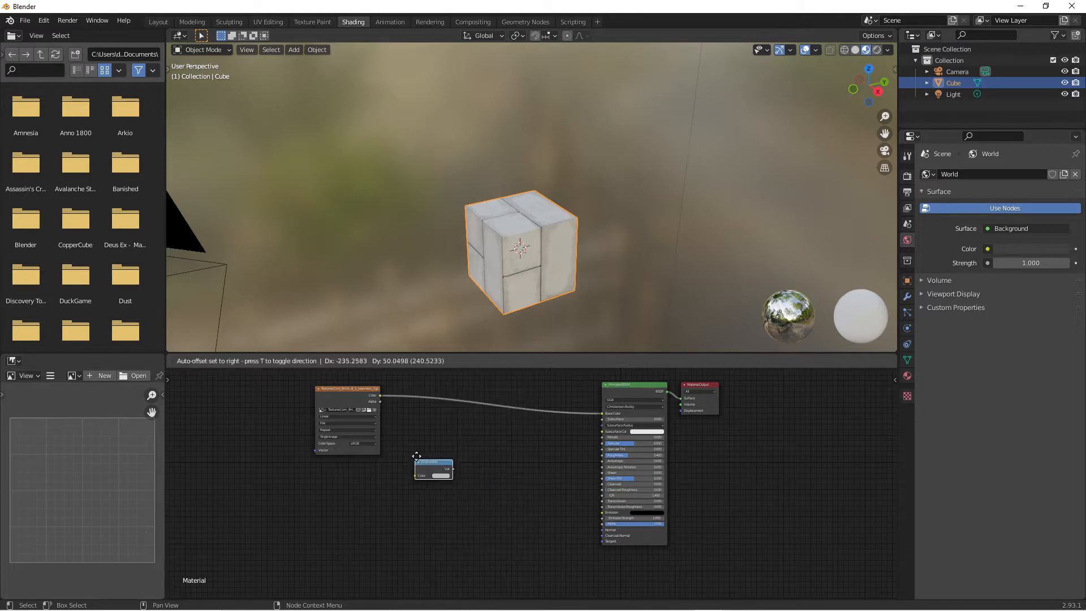
pyautogui.moveTo(433, 465); pyautogui.dragTo(380, 395)
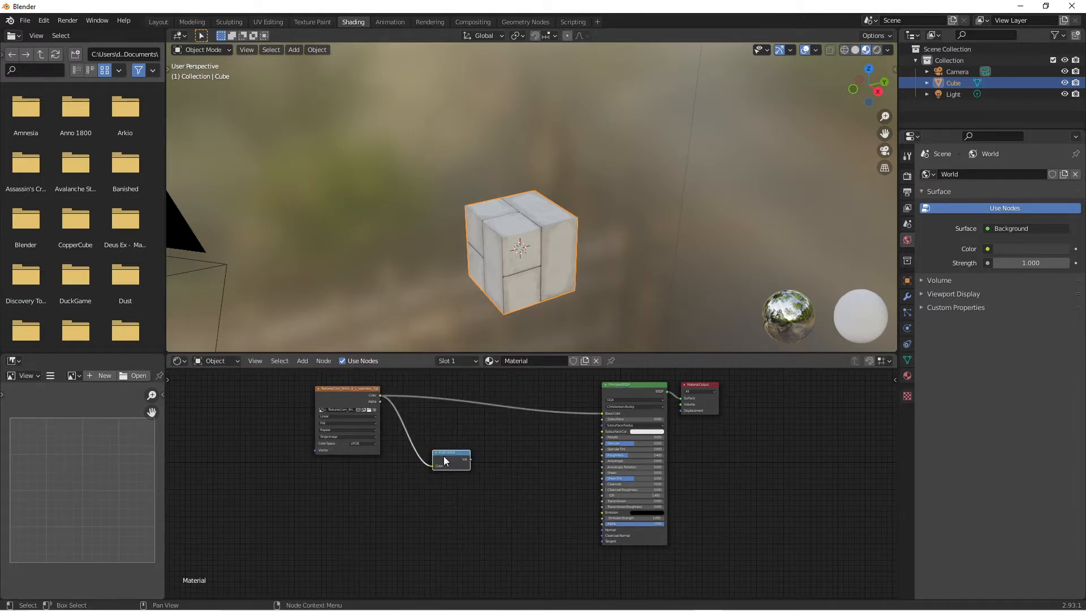
pyautogui.moveTo(444, 461); pyautogui.dragTo(421, 471)
# Add a Bump vector node beside the RGB to BW node and connect the Val output to its Height input
pyautogui.moveTo(488, 519); pyautogui.dragTo(505, 478, button='middle')
pyautogui.hotkey('shift', 'a')
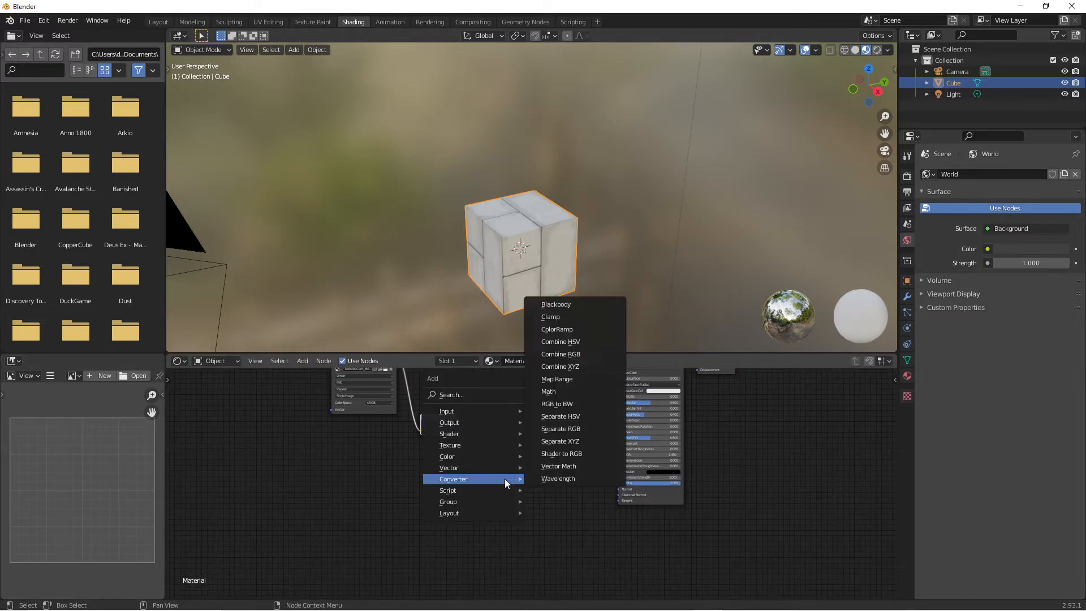
pyautogui.moveTo(498, 462)
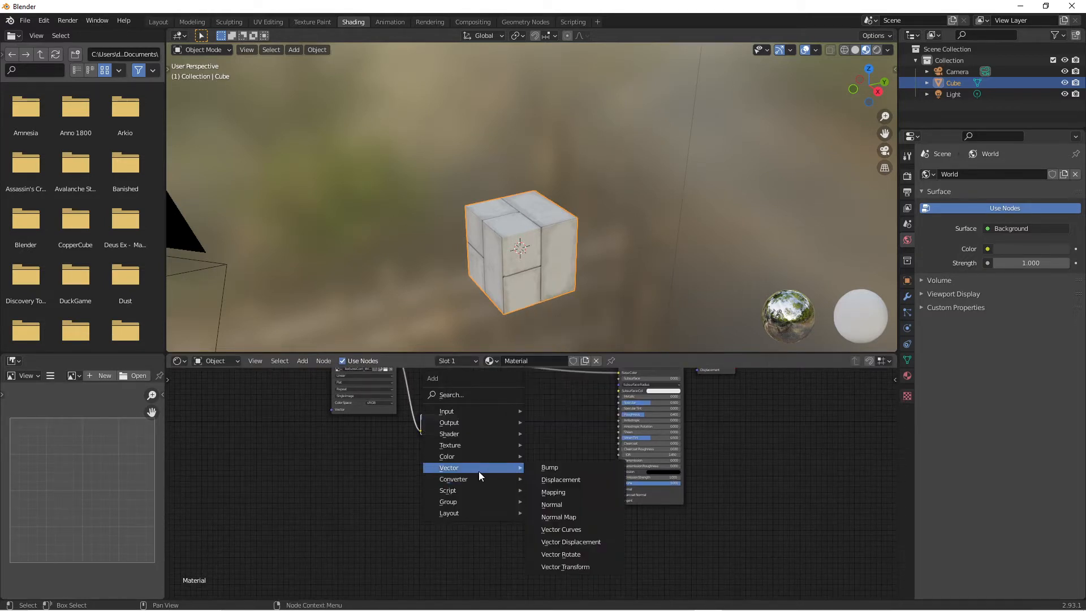
pyautogui.click(561, 466)
pyautogui.click(521, 427)
pyautogui.scroll(1, 525, 451)
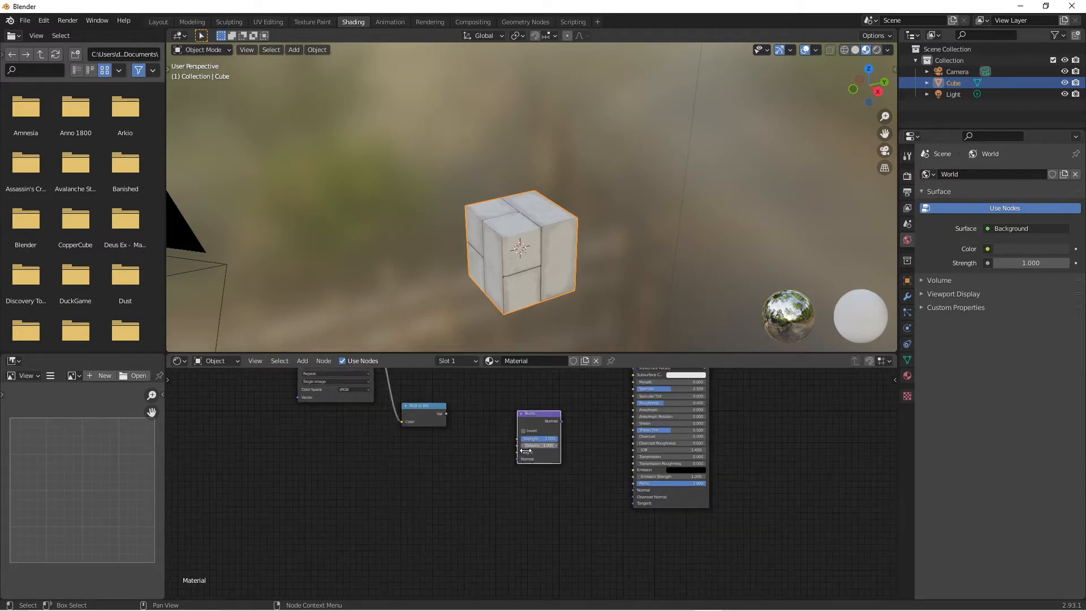
pyautogui.moveTo(530, 450); pyautogui.dragTo(446, 414)
pyautogui.moveTo(511, 399); pyautogui.dragTo(519, 437)
# Connect the Bump node's Normal output to the Principled BSDF's Normal input and inspect the relief on the cube
pyautogui.scroll(3, 498, 240)
pyautogui.scroll(2, 497, 232)
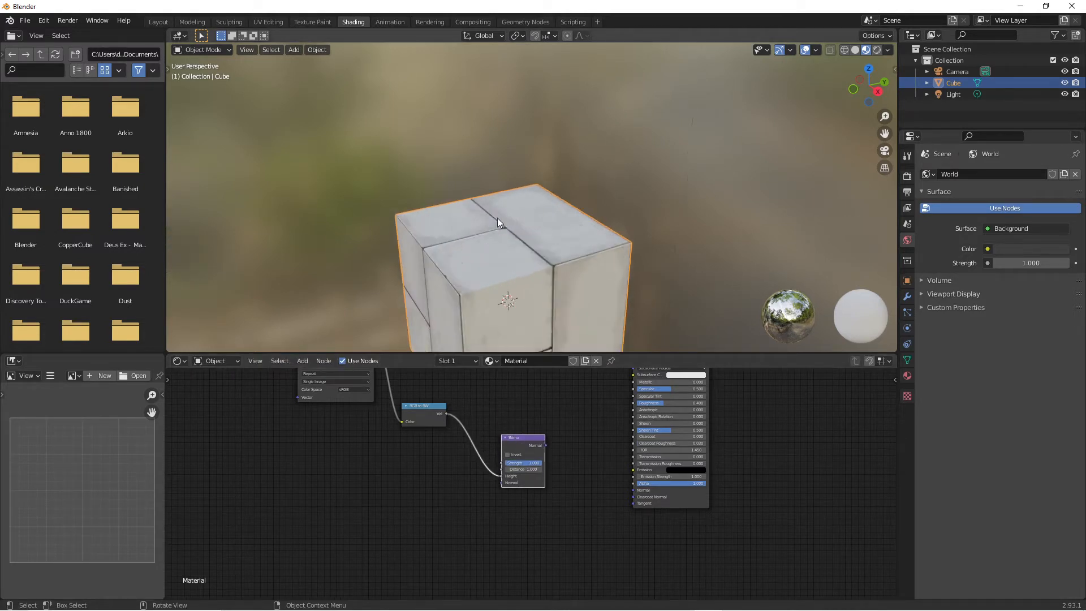
pyautogui.moveTo(537, 447); pyautogui.dragTo(503, 437, button='middle')
pyautogui.moveTo(510, 435); pyautogui.dragTo(593, 482)
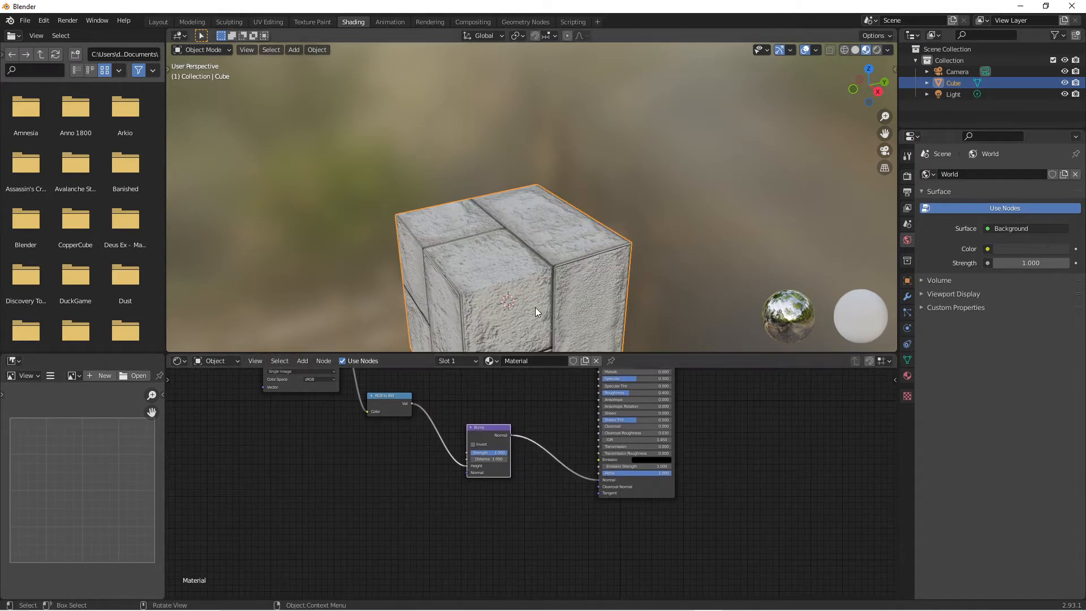
pyautogui.moveTo(534, 304); pyautogui.dragTo(531, 280, button='middle')
pyautogui.scroll(-3, 531, 280)
# Increase the Bump node's Distance to about 13.6, keeping its Strength at 1.000
pyautogui.moveTo(494, 388); pyautogui.dragTo(463, 405, button='middle')
pyautogui.scroll(2, 537, 495)
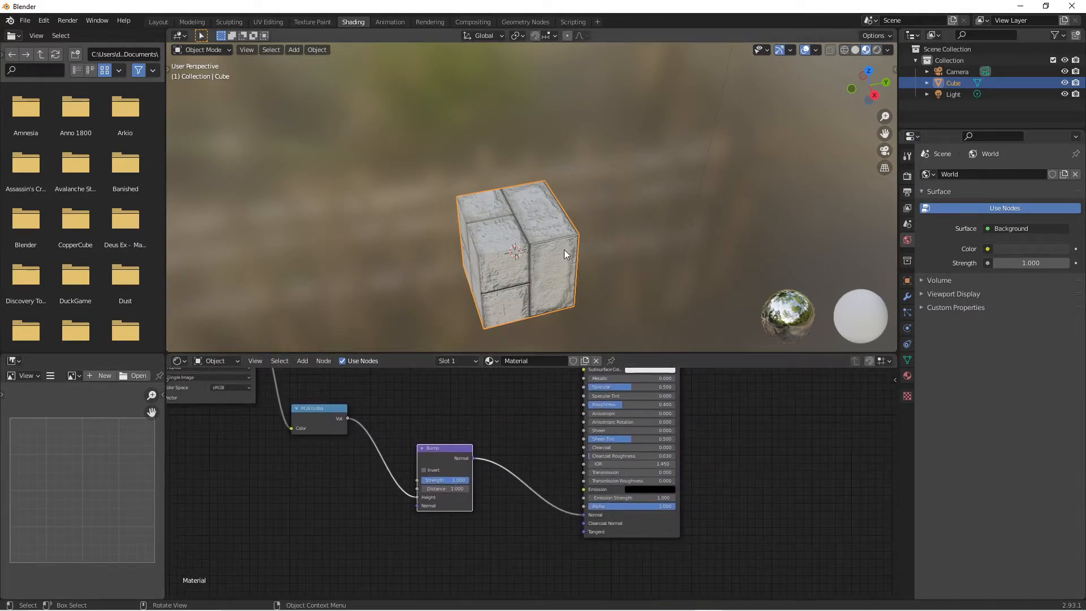
pyautogui.scroll(3, 508, 266)
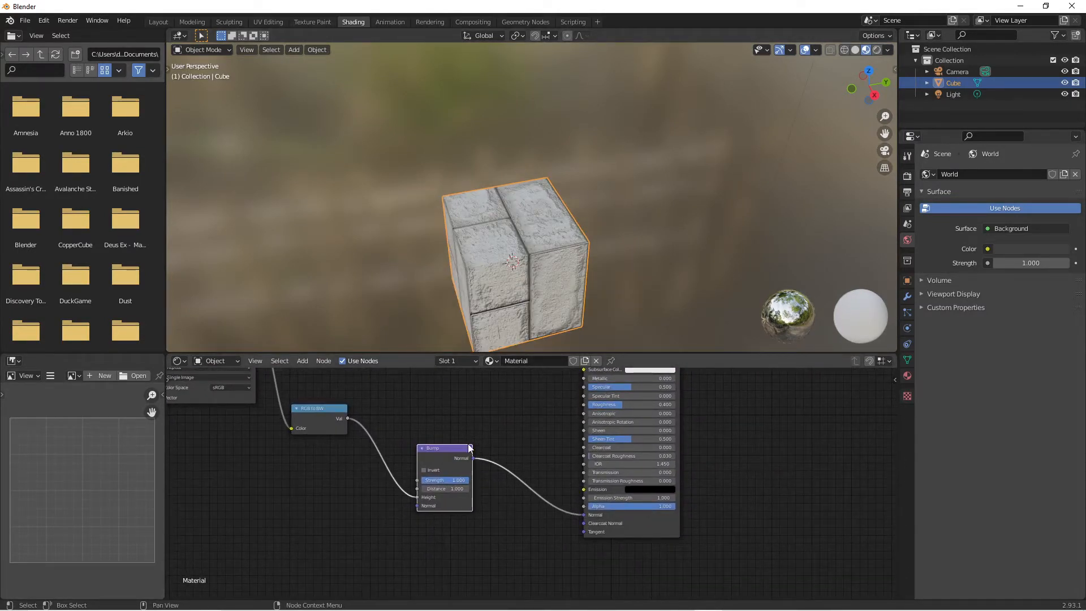
pyautogui.moveTo(526, 281); pyautogui.dragTo(504, 423, button='middle')
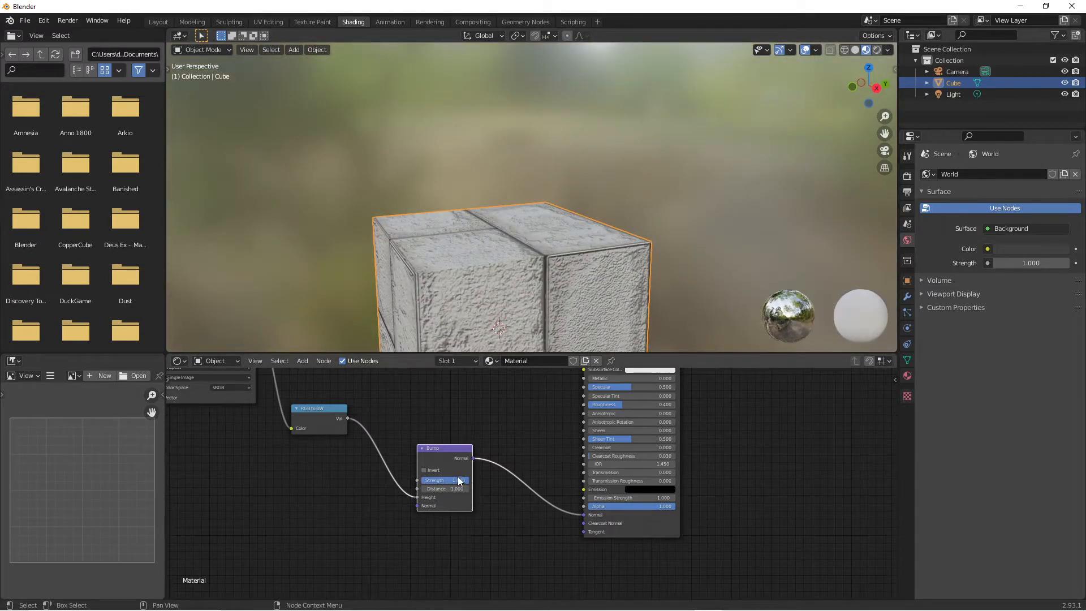
pyautogui.moveTo(458, 480)
pyautogui.mouseDown()
pyautogui.moveTo(435, 480)
pyautogui.moveTo(487, 488)
pyautogui.moveTo(429, 480)
pyautogui.moveTo(475, 480)
pyautogui.mouseUp()
# Insert a ColorRamp node into the link between the RGB to BW and Bump nodes
pyautogui.hotkey('shift', 'a')
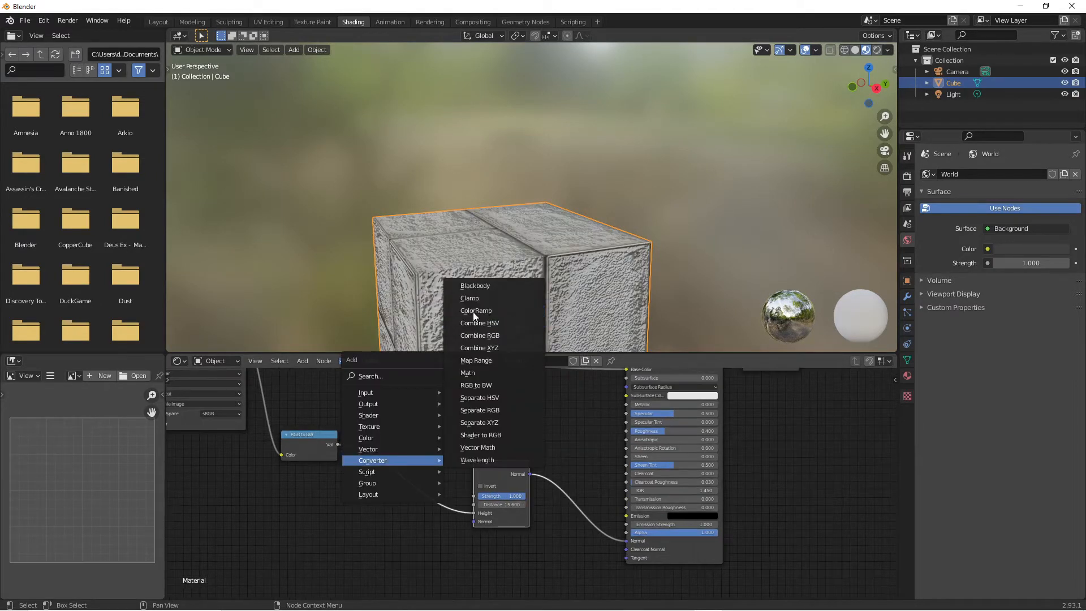
pyautogui.click(484, 310)
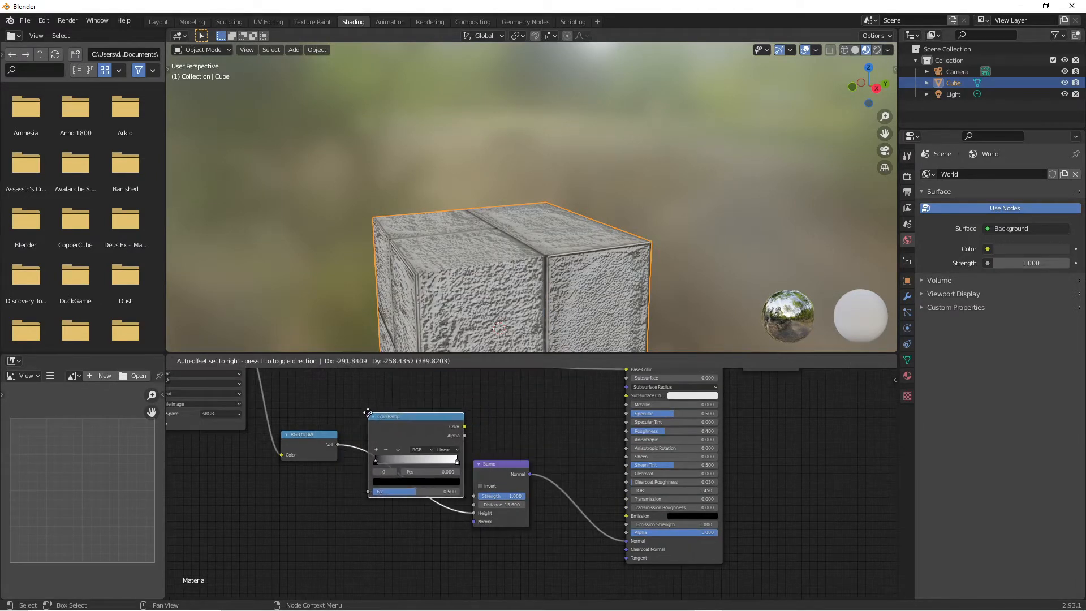
pyautogui.click(368, 412)
# Adjust the ColorRamp's stops, ending with the black stop at 0.564 and the white stop at the ramp's far end
pyautogui.moveTo(457, 463); pyautogui.dragTo(413, 463)
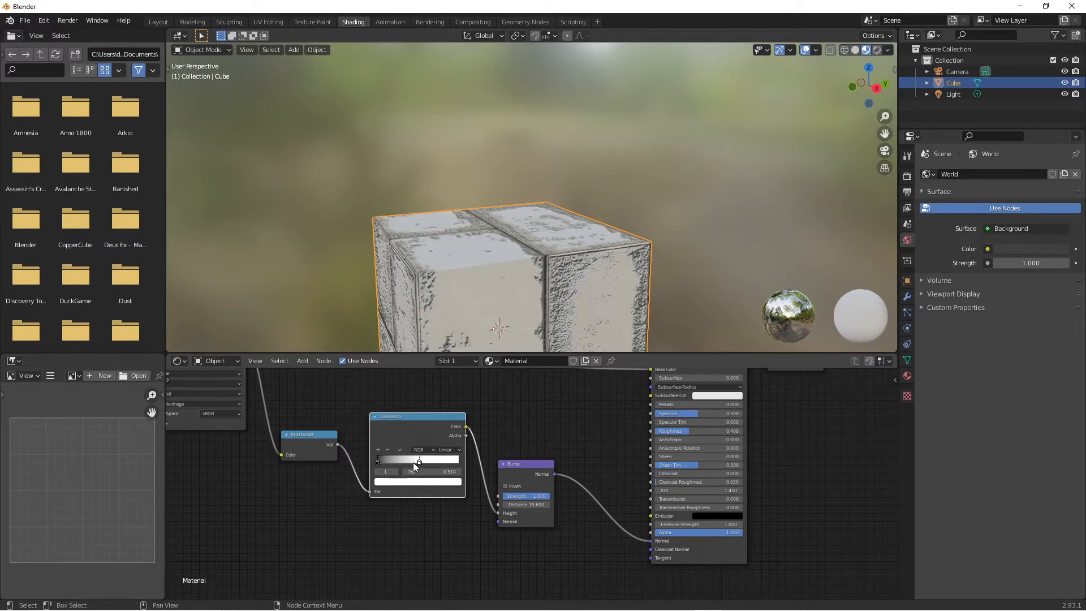
pyautogui.press('g')
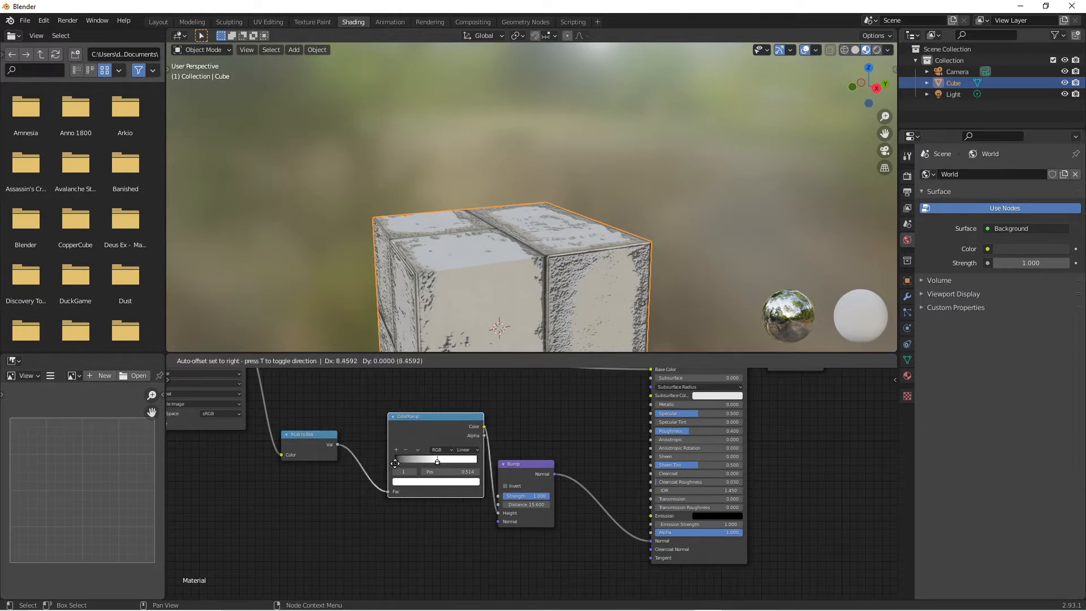
pyautogui.click(396, 464)
pyautogui.moveTo(400, 460); pyautogui.dragTo(431, 461)
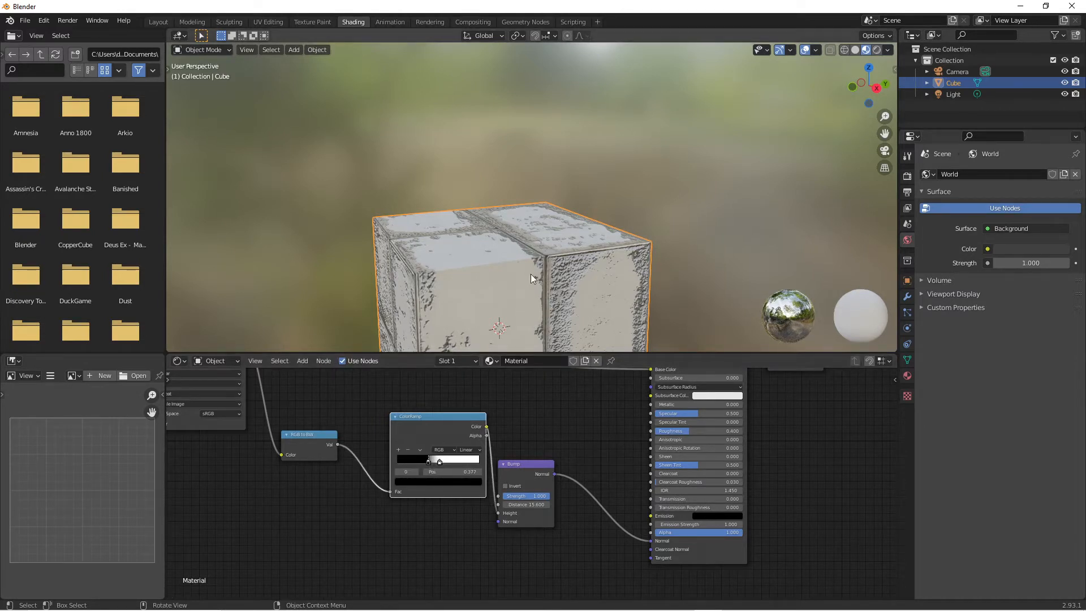
pyautogui.moveTo(440, 462)
pyautogui.mouseDown()
pyautogui.moveTo(467, 462)
pyautogui.moveTo(429, 463)
pyautogui.moveTo(450, 453)
pyautogui.mouseUp()
# Inspect the relief on the cube's side faces and turn on Invert for the Bump node
pyautogui.moveTo(509, 333); pyautogui.dragTo(595, 214, button='middle')
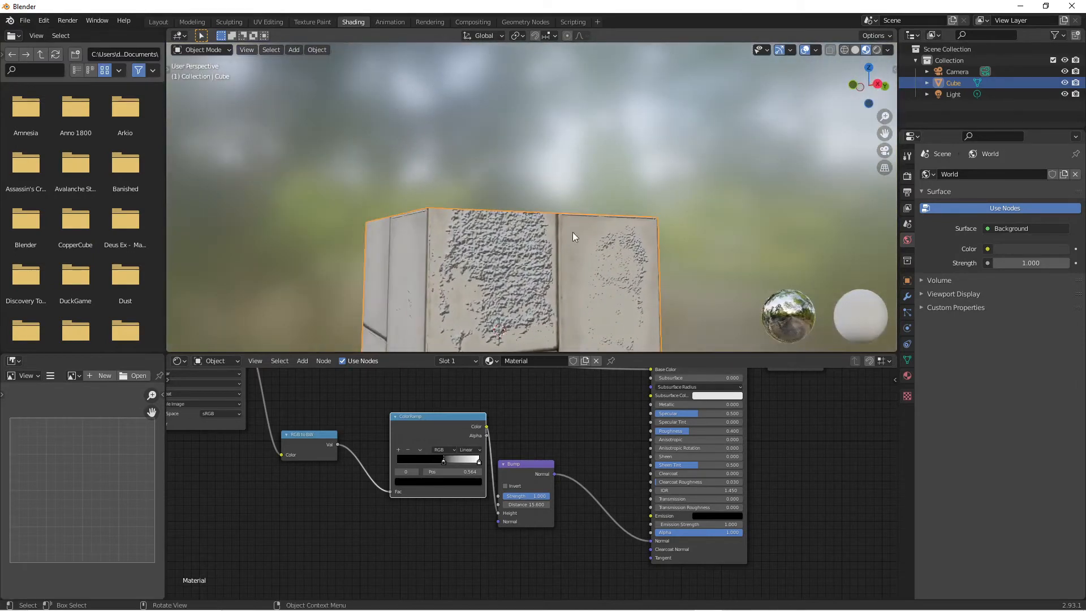
pyautogui.click(504, 486)
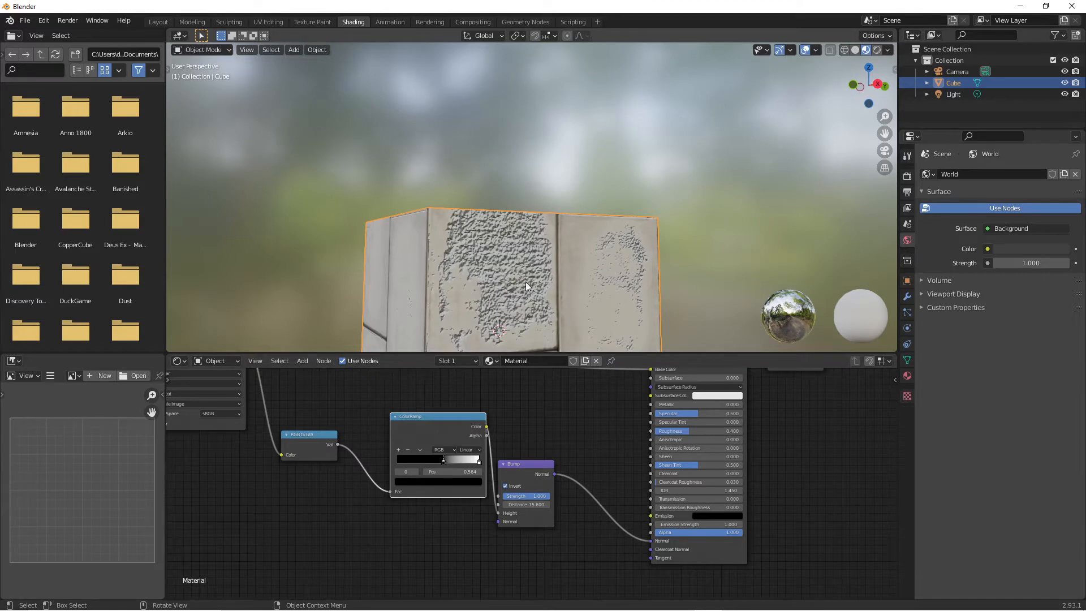
# Move the ColorRamp's black stop to the start of the ramp and its white stop to 0.427
pyautogui.scroll(-5, 531, 290)
pyautogui.moveTo(531, 291); pyautogui.dragTo(625, 60, button='middle')
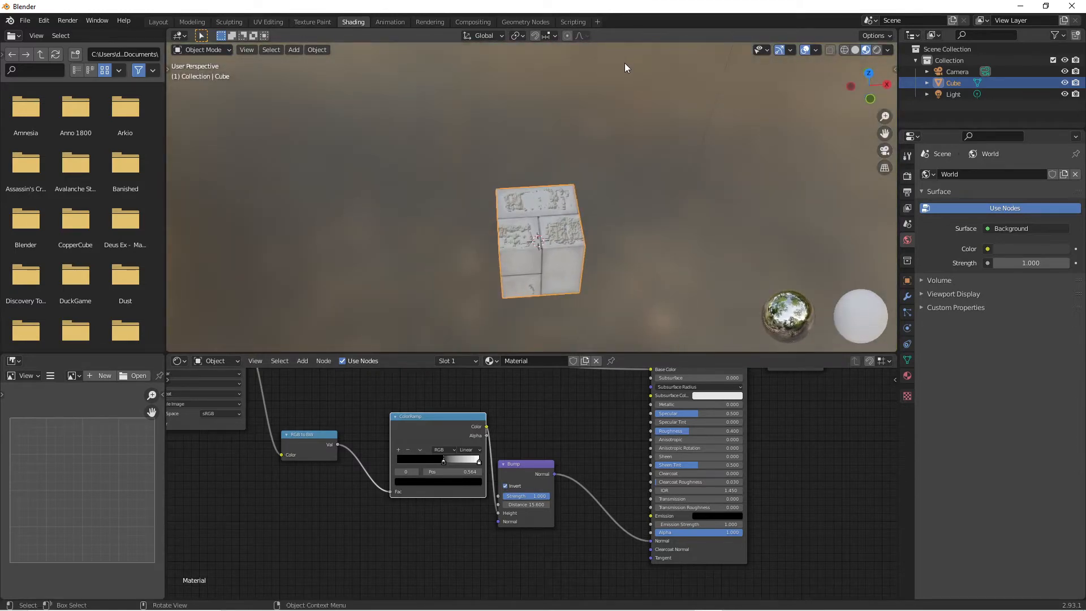
pyautogui.scroll(3, 594, 124)
pyautogui.moveTo(590, 136); pyautogui.dragTo(554, 155, button='middle')
pyautogui.moveTo(554, 154); pyautogui.dragTo(529, 156, button='middle')
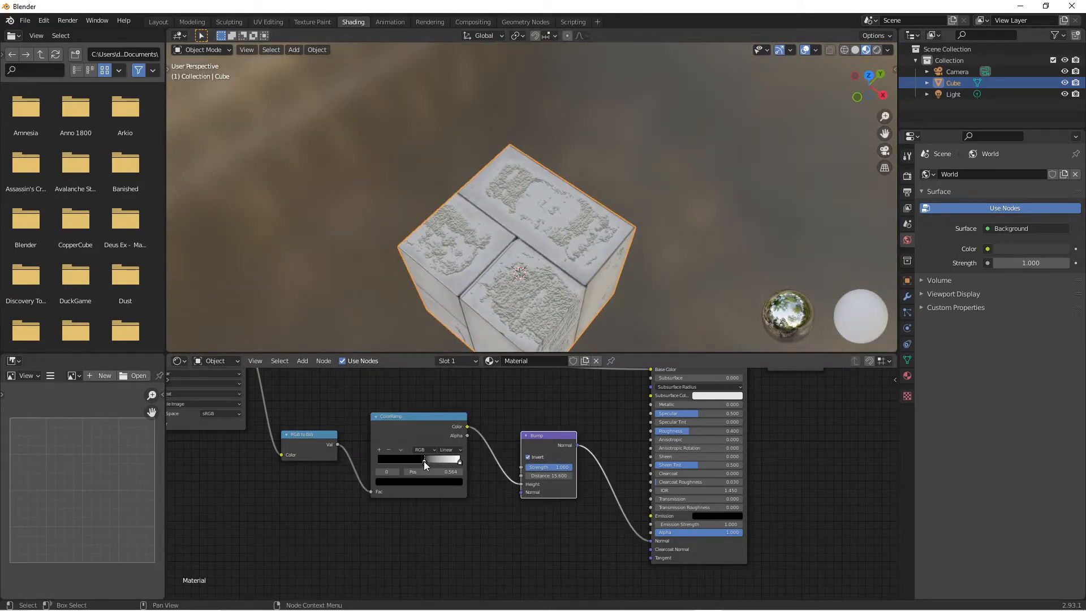
pyautogui.moveTo(423, 460); pyautogui.dragTo(344, 461)
pyautogui.moveTo(455, 459); pyautogui.dragTo(406, 459)
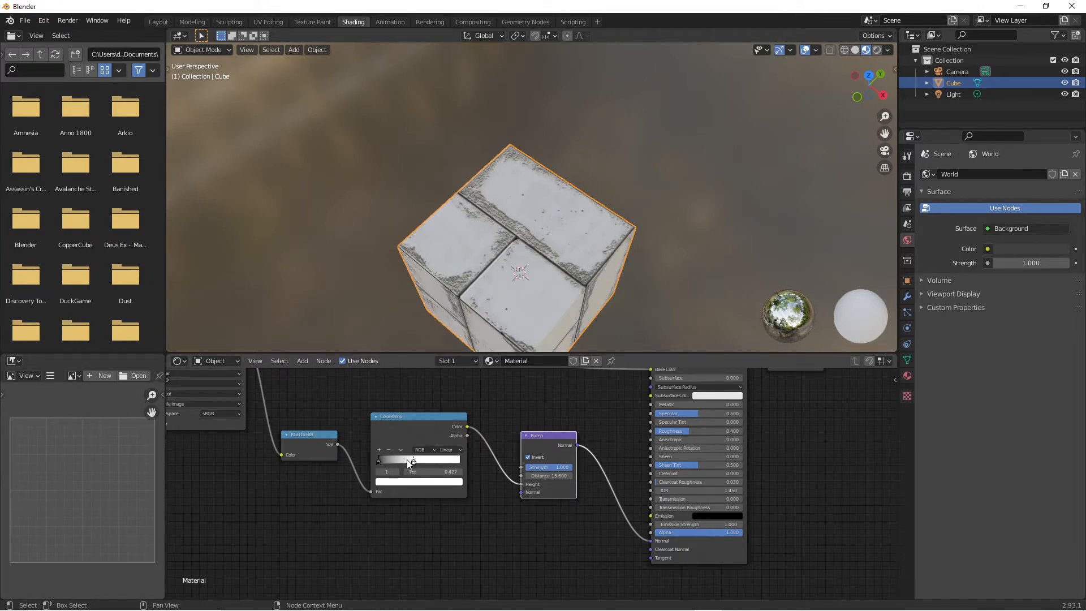
pyautogui.moveTo(522, 199); pyautogui.dragTo(553, 113, button='middle')
pyautogui.scroll(-4, 352, 340)
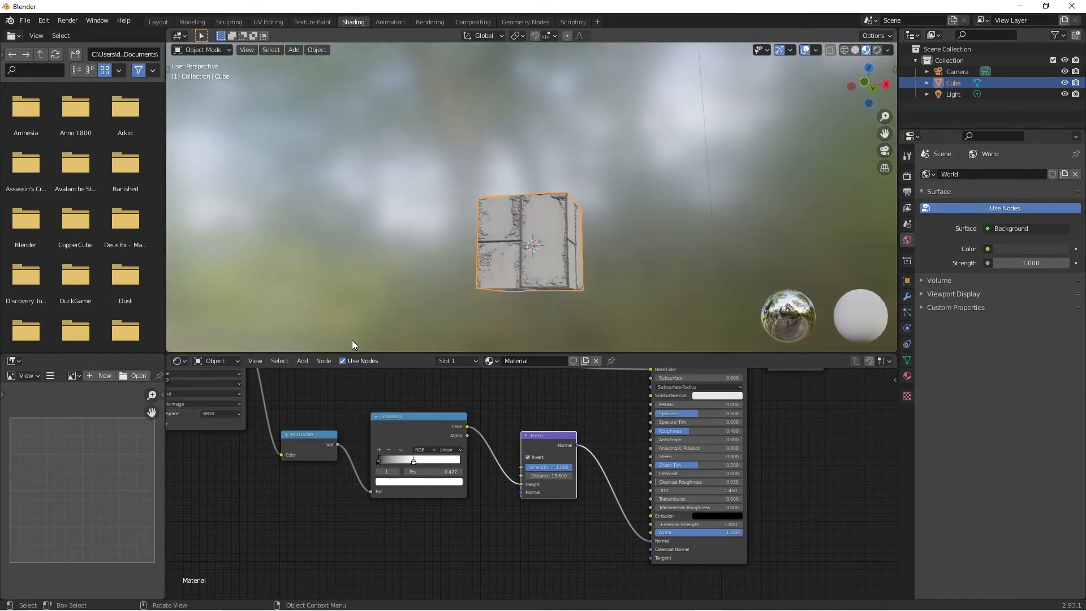
# Switch to the UV Editing workspace and display the TexturesCom_BrickLargeBlocks0026_1_seamless_S.jpg image in the UV editor
pyautogui.click(268, 22)
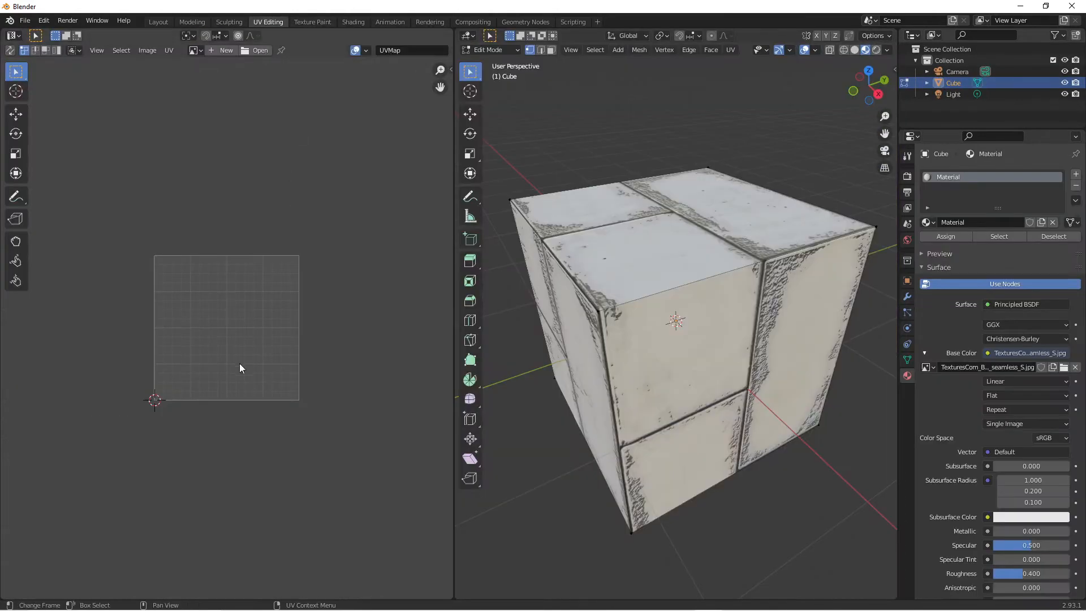
pyautogui.click(195, 50)
pyautogui.click(199, 84)
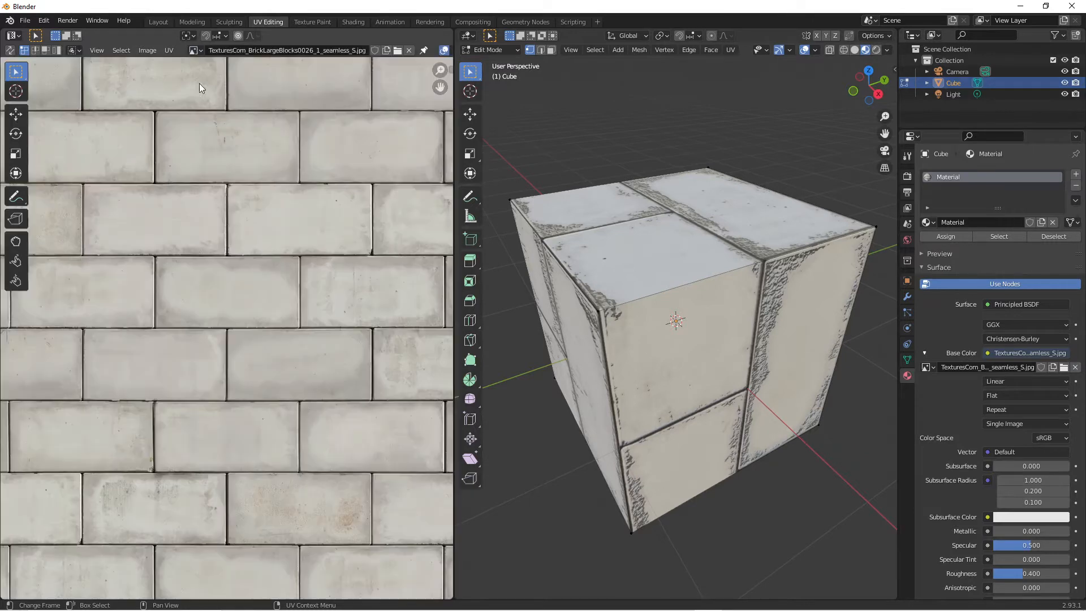
pyautogui.scroll(-5, 350, 323)
# Scale up all of the cube's UVs until one face spans nearly the brick image's width, and return to Object Mode
pyautogui.press('a')
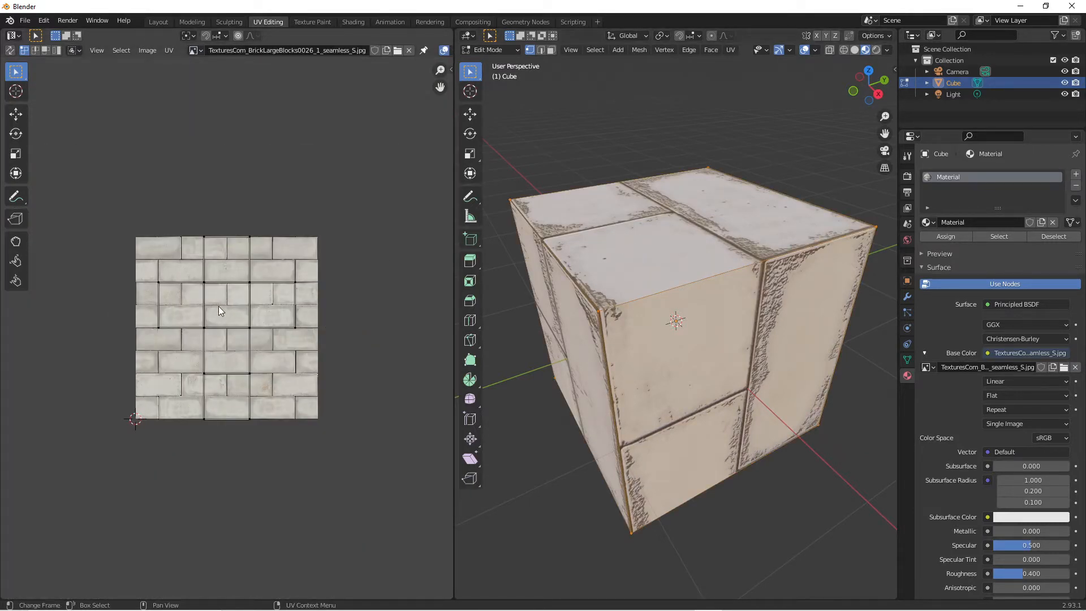
pyautogui.press('a')
pyautogui.press('s')
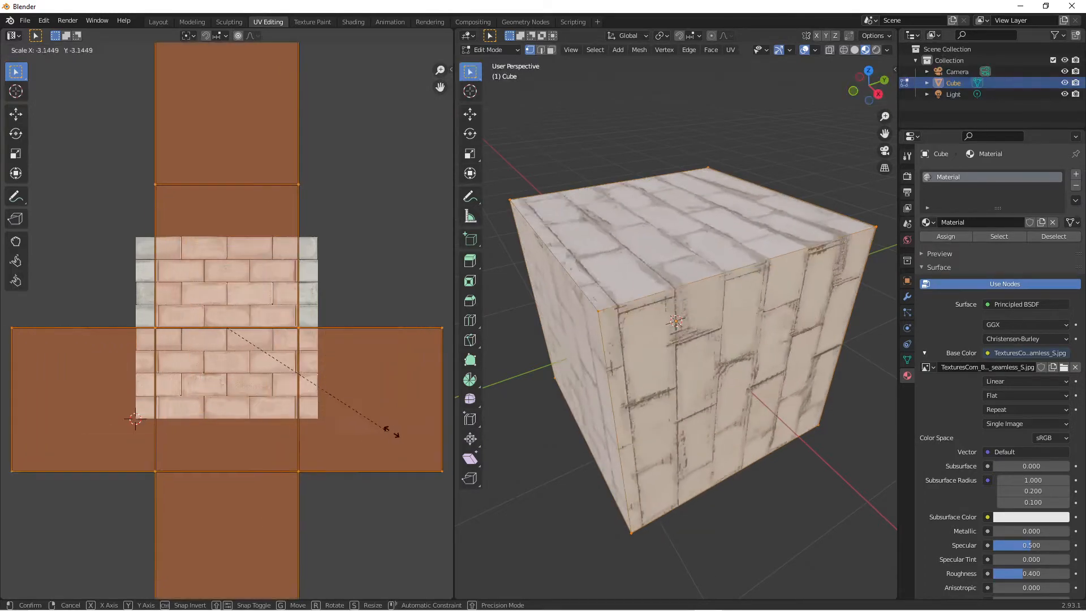
pyautogui.click(430, 432)
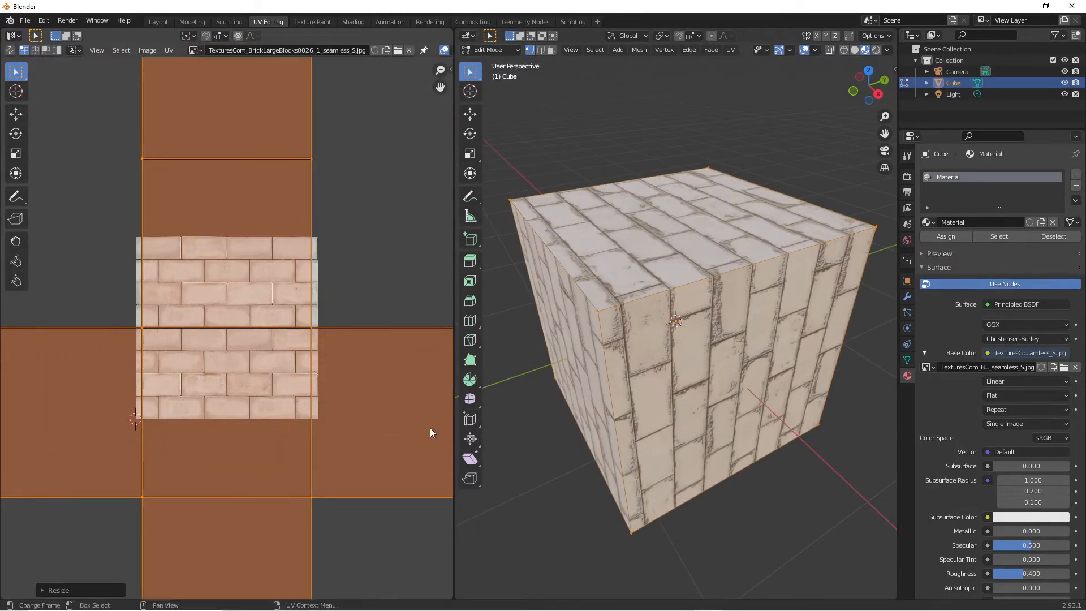
pyautogui.scroll(-3, 667, 221)
pyautogui.moveTo(667, 221); pyautogui.dragTo(693, 247, button='middle')
pyautogui.press('Tab')
pyautogui.scroll(5, 633, 266)
pyautogui.scroll(4, 693, 248)
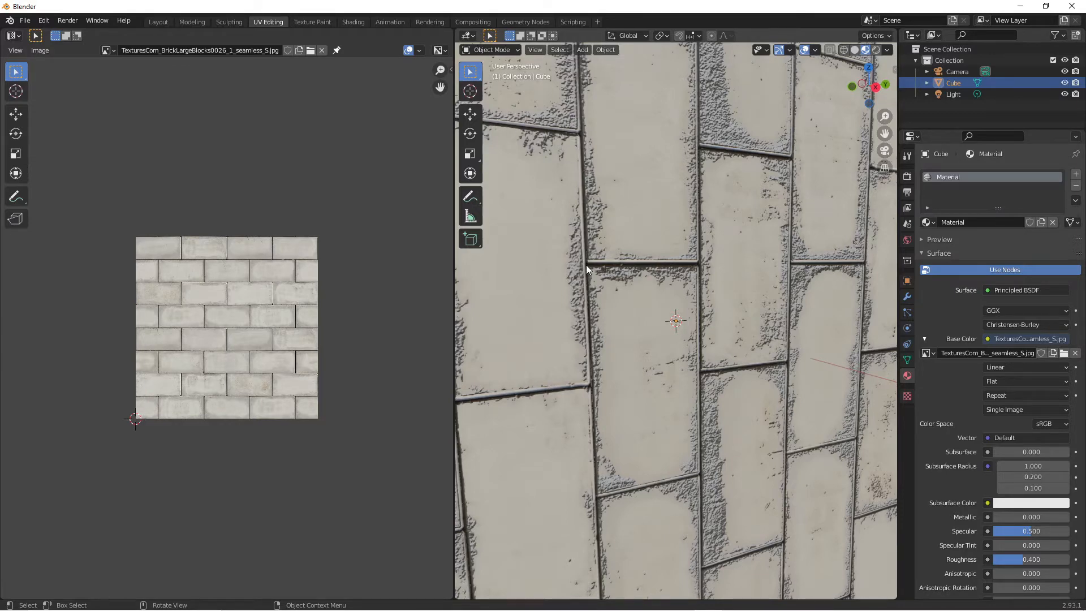
# Back in the Shading workspace, turn off Invert on the Bump node and move the ColorRamp's white stop to 0.418
pyautogui.click(361, 23)
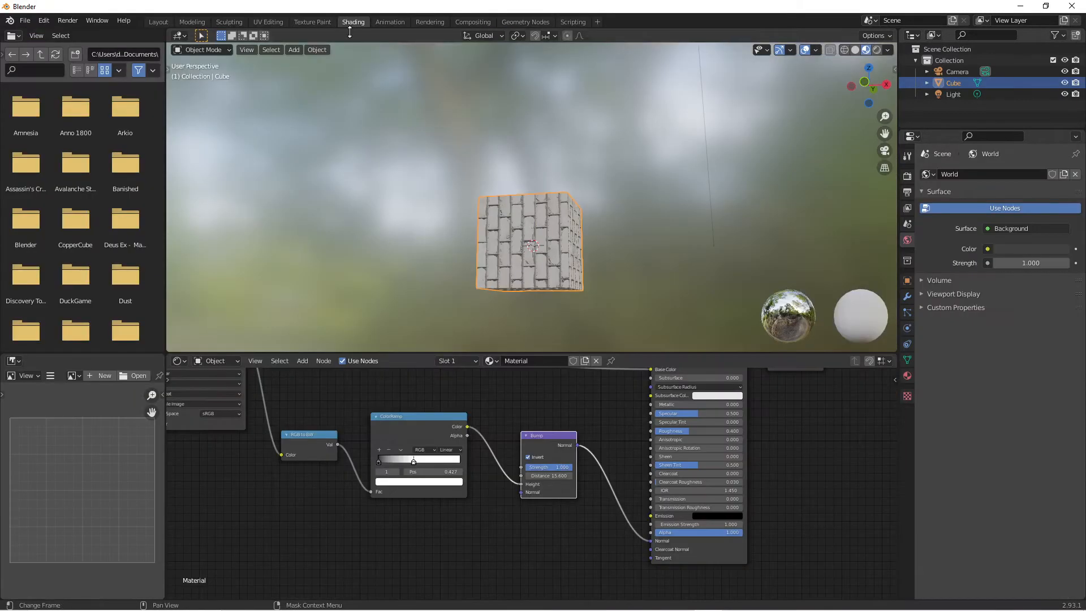
pyautogui.scroll(6, 561, 304)
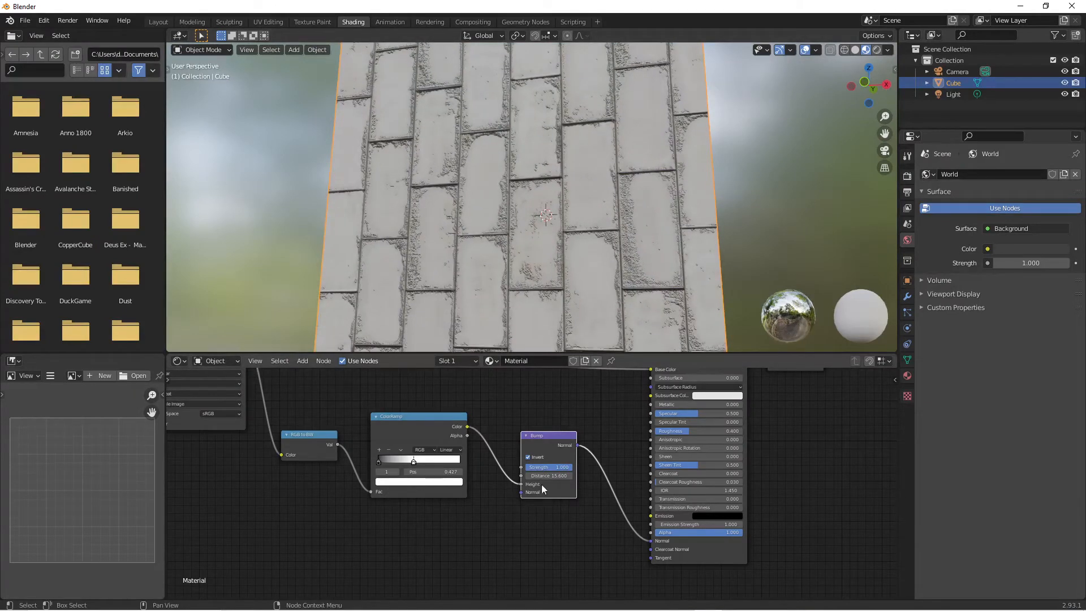
pyautogui.click(527, 456)
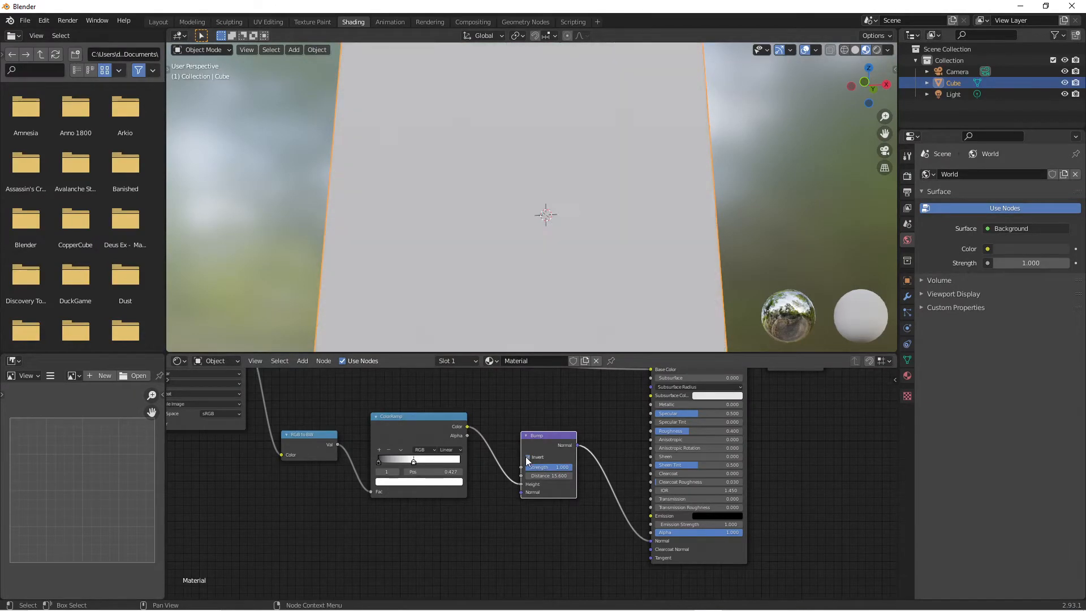
pyautogui.moveTo(480, 325); pyautogui.dragTo(701, 238, button='middle')
pyautogui.moveTo(413, 461)
pyautogui.mouseDown()
pyautogui.moveTo(480, 461)
pyautogui.moveTo(428, 466)
pyautogui.mouseUp()
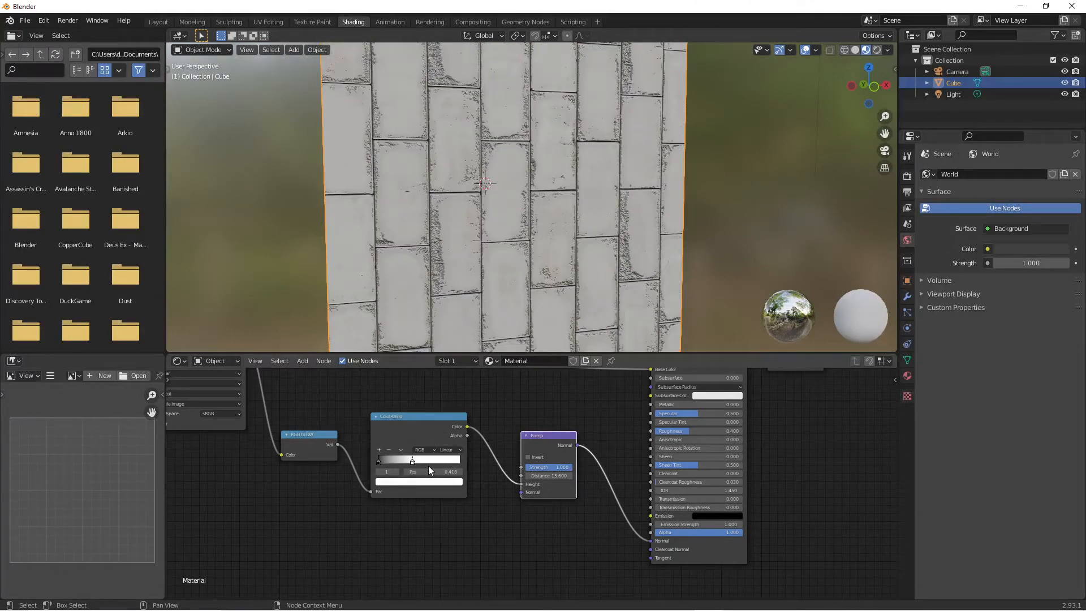
# Set the Bump node's Distance to 1.000 and move the ColorRamp's black stop to 0.414
pyautogui.moveTo(574, 466)
pyautogui.mouseDown()
pyautogui.moveTo(547, 466)
pyautogui.moveTo(571, 467)
pyautogui.mouseUp()
pyautogui.click(559, 477)
pyautogui.press('Return')
pyautogui.moveTo(375, 460); pyautogui.dragTo(412, 459)
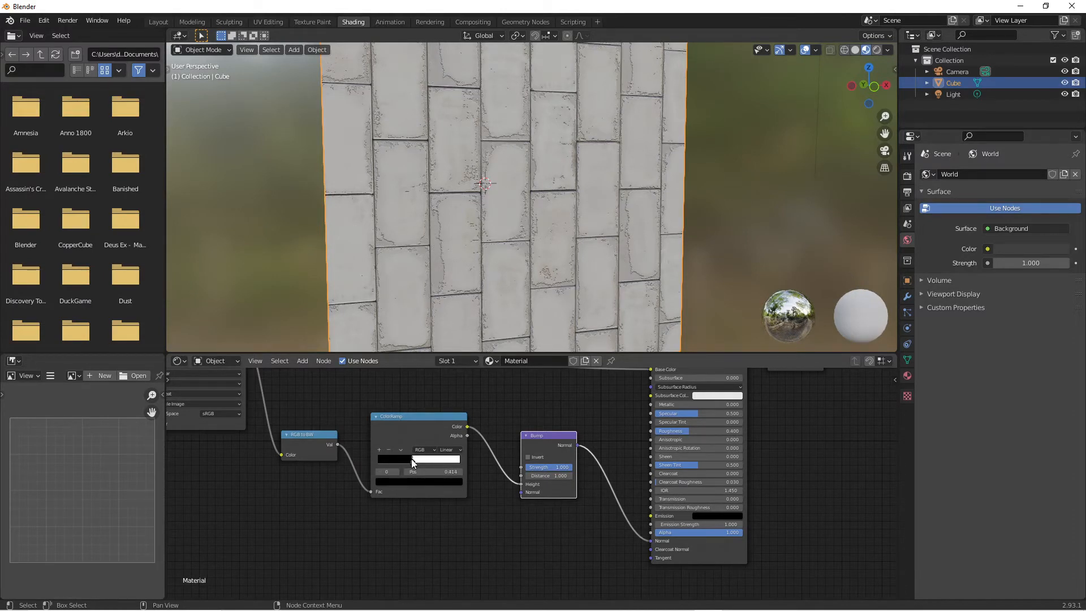
# Switch the viewport to Rendered shading and inspect the relief on the cube's top face
pyautogui.moveTo(529, 137); pyautogui.dragTo(597, 178, button='middle')
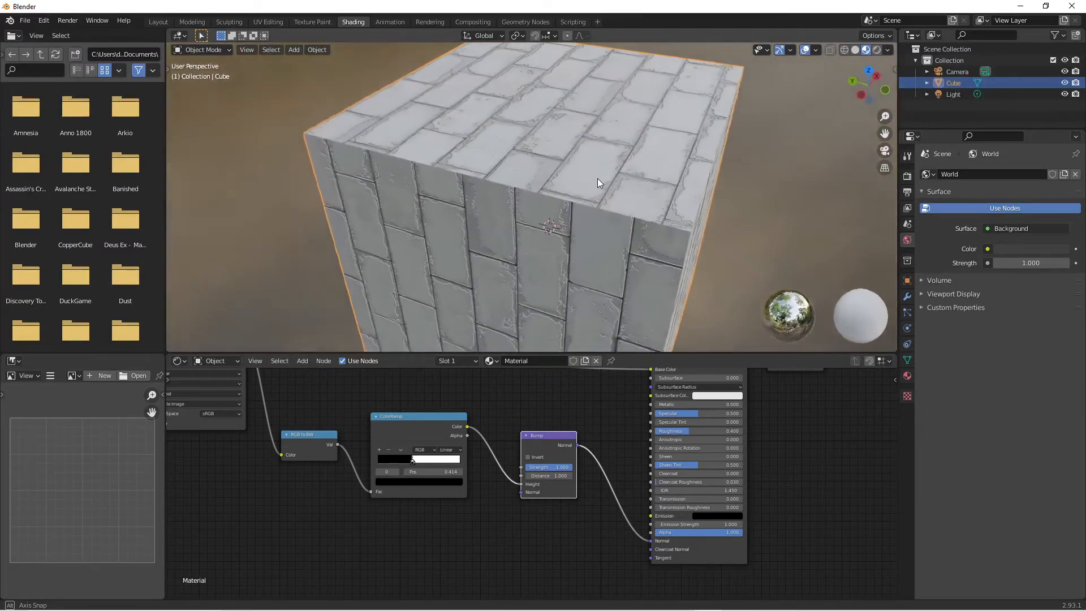
pyautogui.press('z')
pyautogui.click(599, 120)
pyautogui.moveTo(600, 122); pyautogui.dragTo(581, 141, button='middle')
pyautogui.scroll(4, 582, 141)
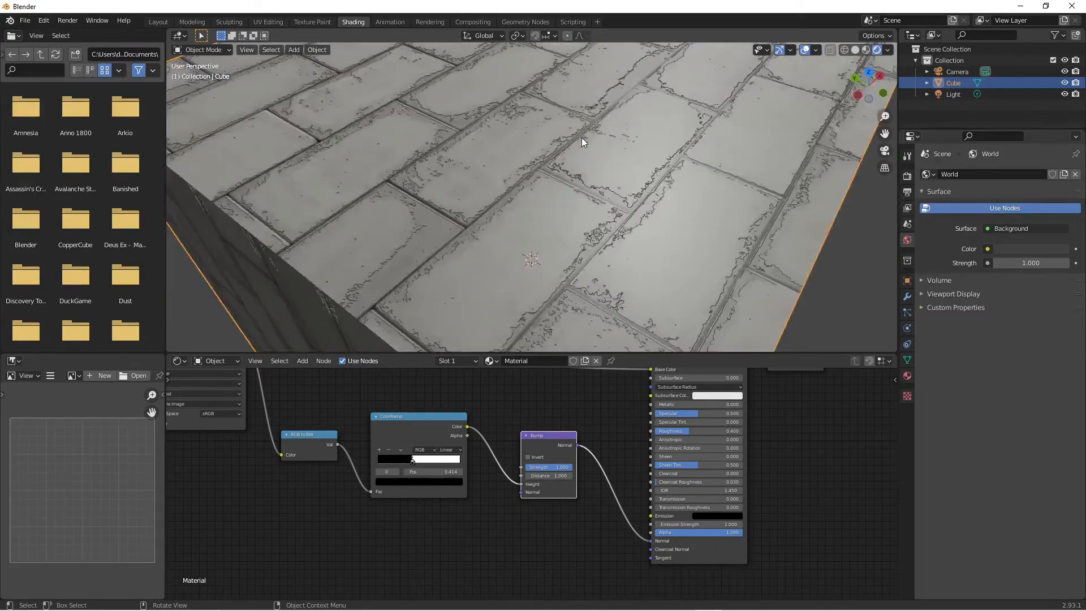
pyautogui.scroll(-4, 582, 138)
# Move the ColorRamp and Bump nodes together lower in the node graph, below the RGB to BW node
pyautogui.moveTo(500, 372); pyautogui.dragTo(472, 503, button='middle')
pyautogui.moveTo(337, 456); pyautogui.dragTo(562, 594)
pyautogui.keyDown('shift'); pyautogui.click(531, 490); pyautogui.keyUp('shift')
pyautogui.keyDown('shift'); pyautogui.click(524, 490); pyautogui.keyUp('shift')
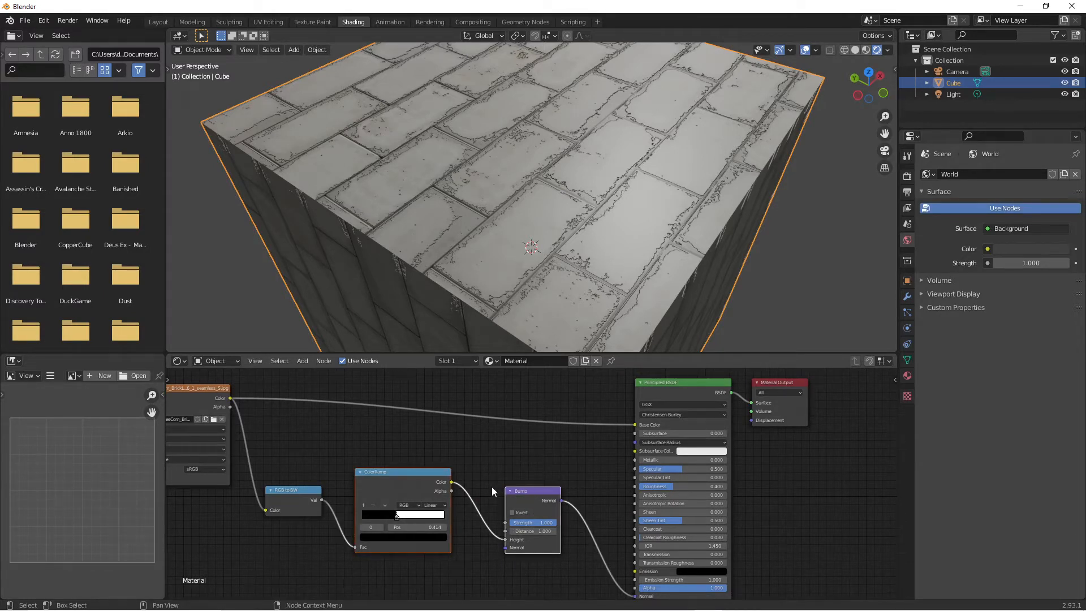
pyautogui.press('g')
pyautogui.click(493, 568)
pyautogui.moveTo(475, 503); pyautogui.dragTo(490, 445, button='middle')
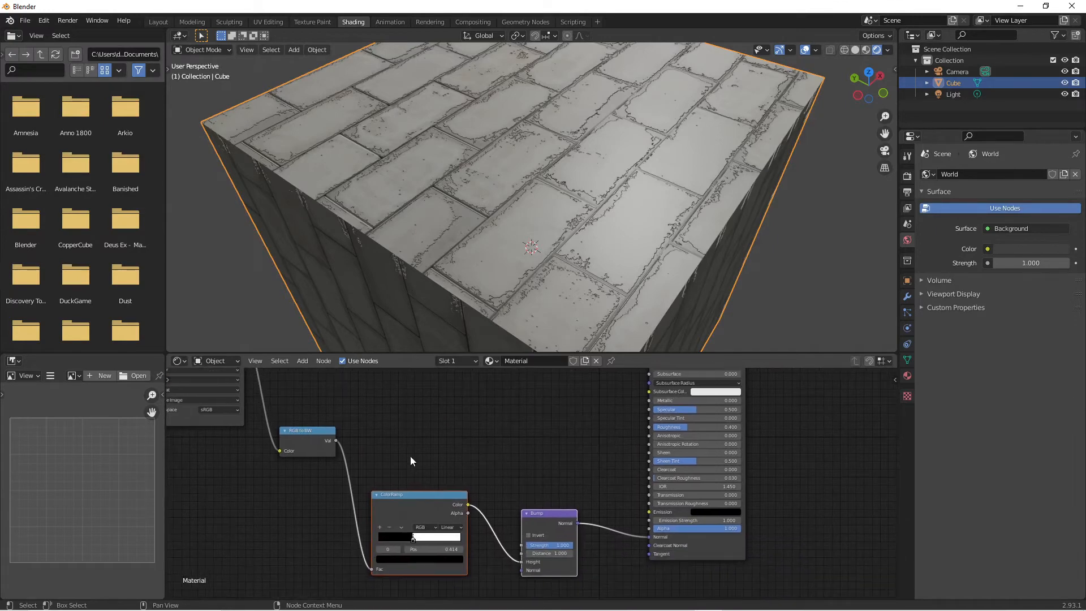
# Connect the RGB to BW node's Val output to the Principled BSDF's Roughness and inspect the reflections on the top face
pyautogui.moveTo(341, 440); pyautogui.dragTo(649, 427)
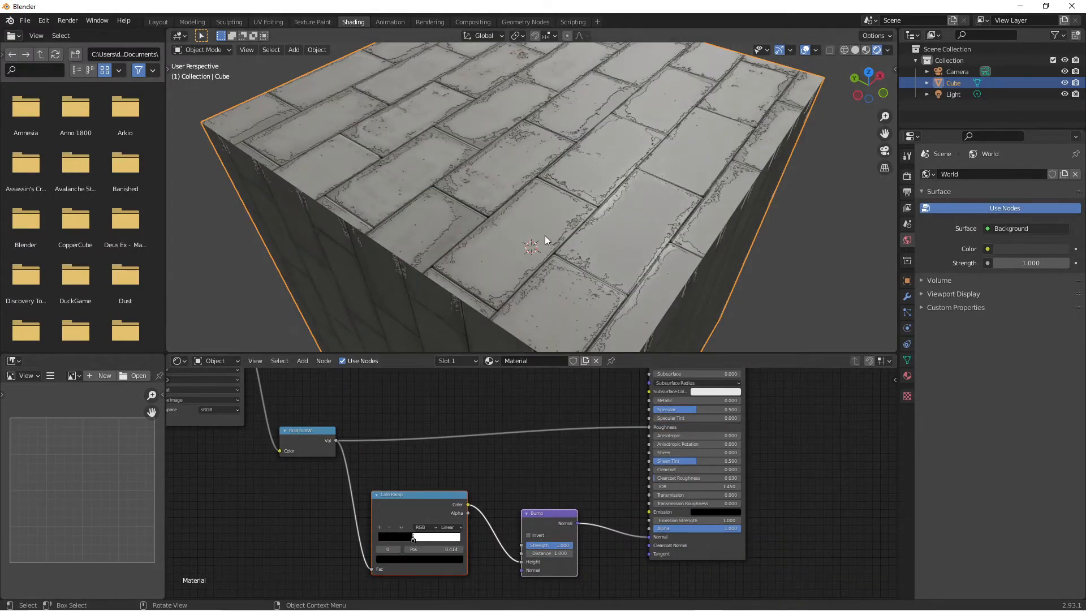
pyautogui.moveTo(546, 235)
pyautogui.mouseDown(button='middle')
pyautogui.moveTo(549, 257)
pyautogui.moveTo(562, 239)
pyautogui.mouseUp(button='middle')
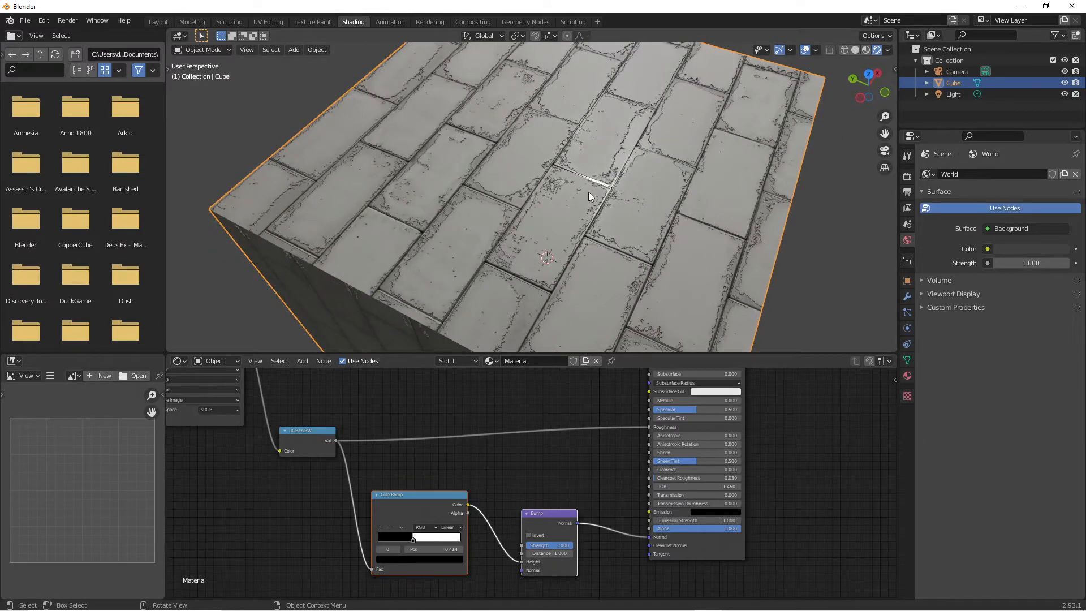
pyautogui.scroll(4, 617, 182)
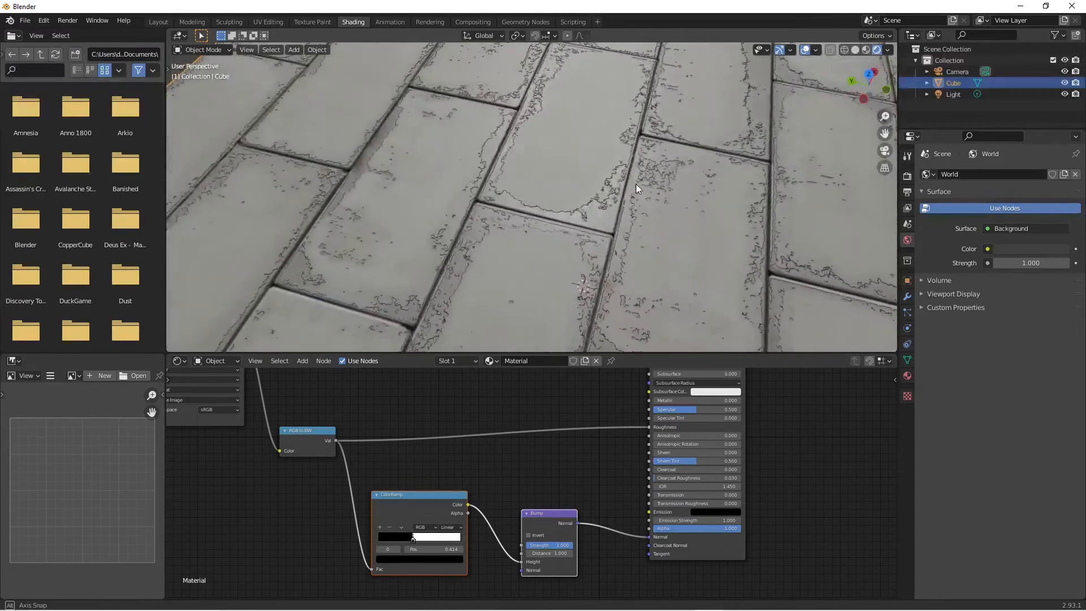
pyautogui.moveTo(633, 185); pyautogui.dragTo(629, 236, button='middle')
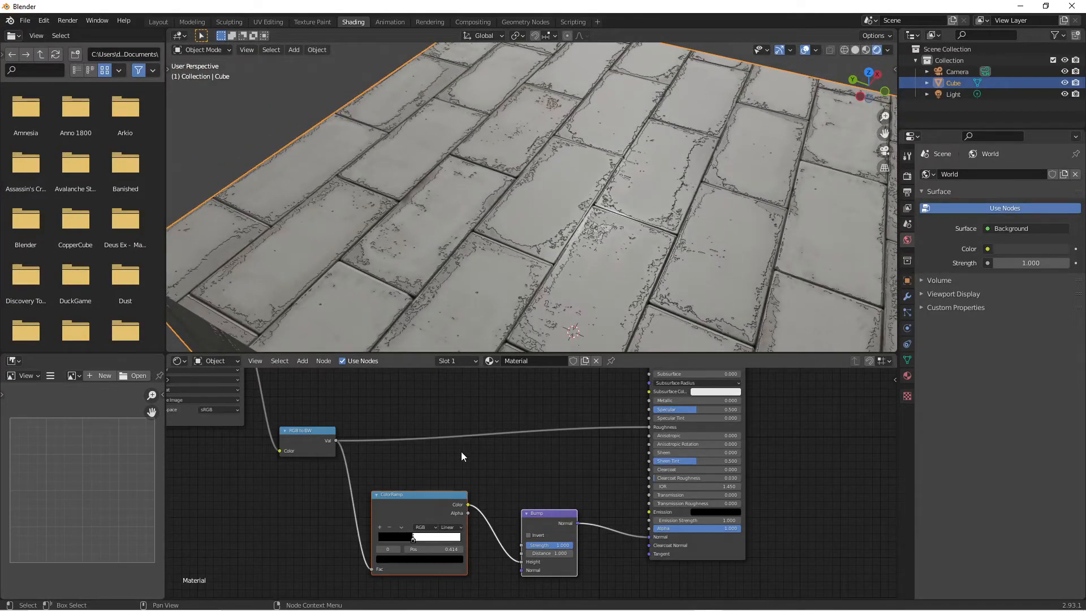
# Insert a second ColorRamp node into the link between RGB to BW and the Principled BSDF's Roughness
pyautogui.hotkey('shift', 'a')
pyautogui.click(515, 302)
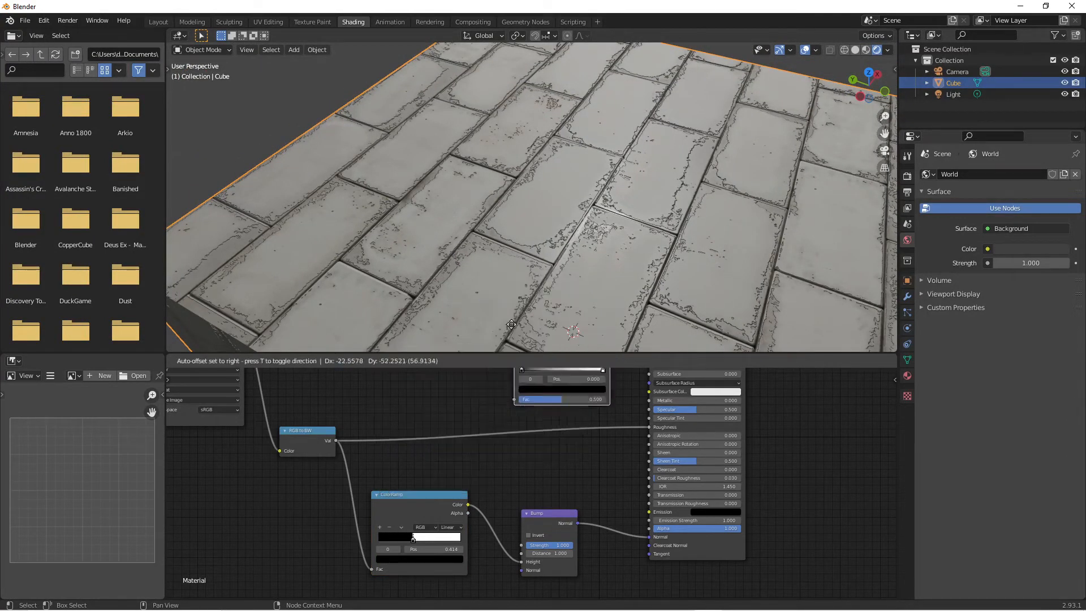
pyautogui.click(412, 382)
# Adjust the roughness ColorRamp's stops, ending with the white stop at 1.000 and the black stop at 0.373
pyautogui.moveTo(502, 433); pyautogui.dragTo(409, 435)
pyautogui.click(484, 434)
pyautogui.moveTo(488, 272)
pyautogui.mouseDown(button='middle')
pyautogui.moveTo(494, 280)
pyautogui.moveTo(473, 292)
pyautogui.moveTo(508, 287)
pyautogui.moveTo(499, 288)
pyautogui.mouseUp(button='middle')
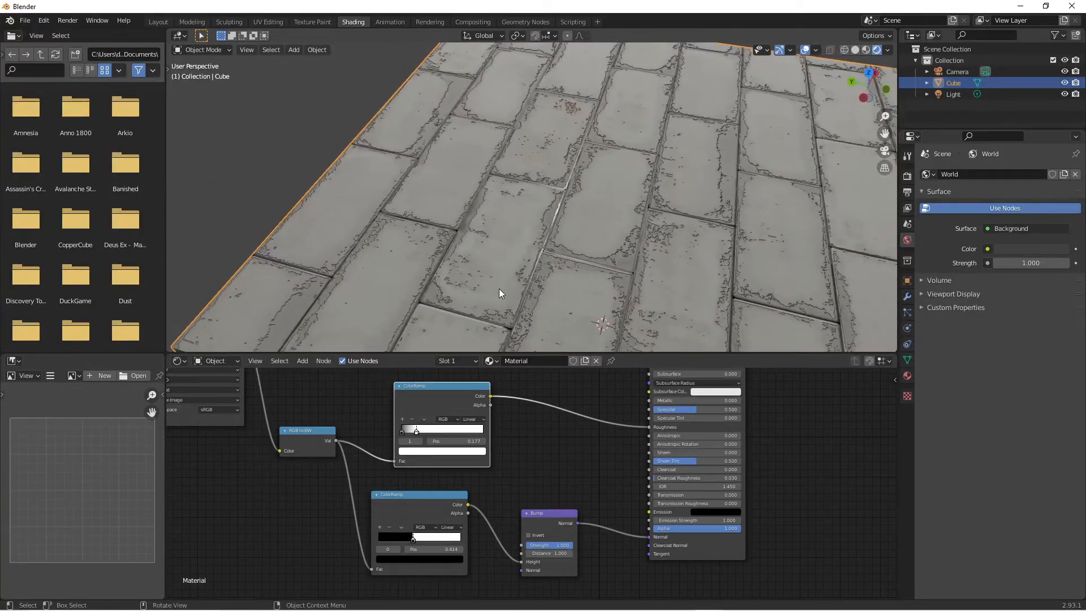
pyautogui.moveTo(417, 432); pyautogui.dragTo(491, 433)
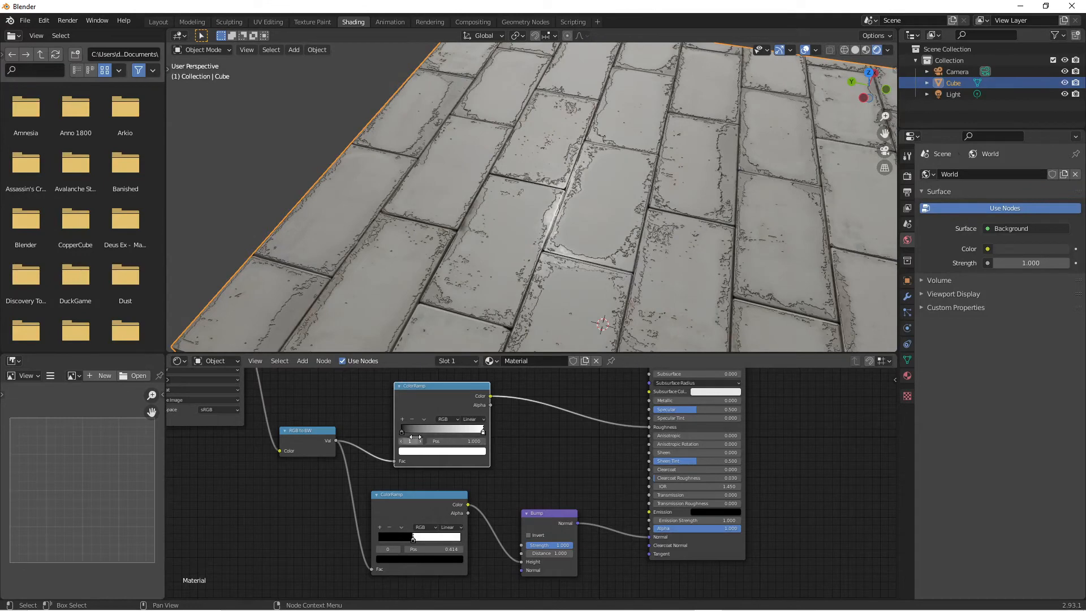
pyautogui.moveTo(401, 431); pyautogui.dragTo(437, 430)
pyautogui.moveTo(499, 286); pyautogui.dragTo(534, 229, button='middle')
# Also connect the roughness ColorRamp's Color output to the Principled BSDF's Specular, and shift that ColorRamp away from the shader
pyautogui.moveTo(538, 421); pyautogui.dragTo(480, 495, button='middle')
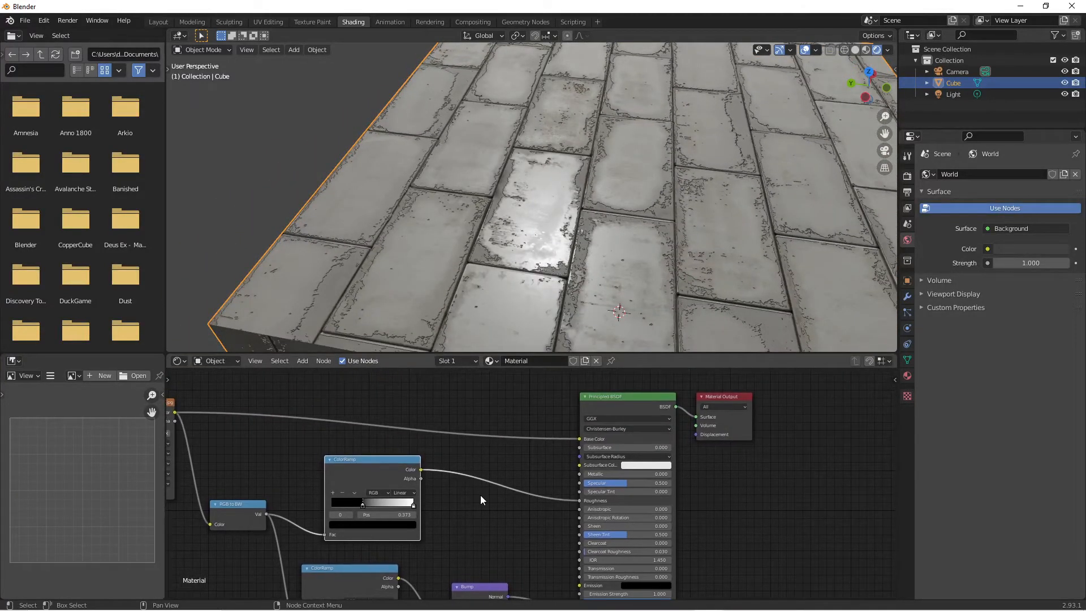
pyautogui.moveTo(419, 469); pyautogui.dragTo(578, 483)
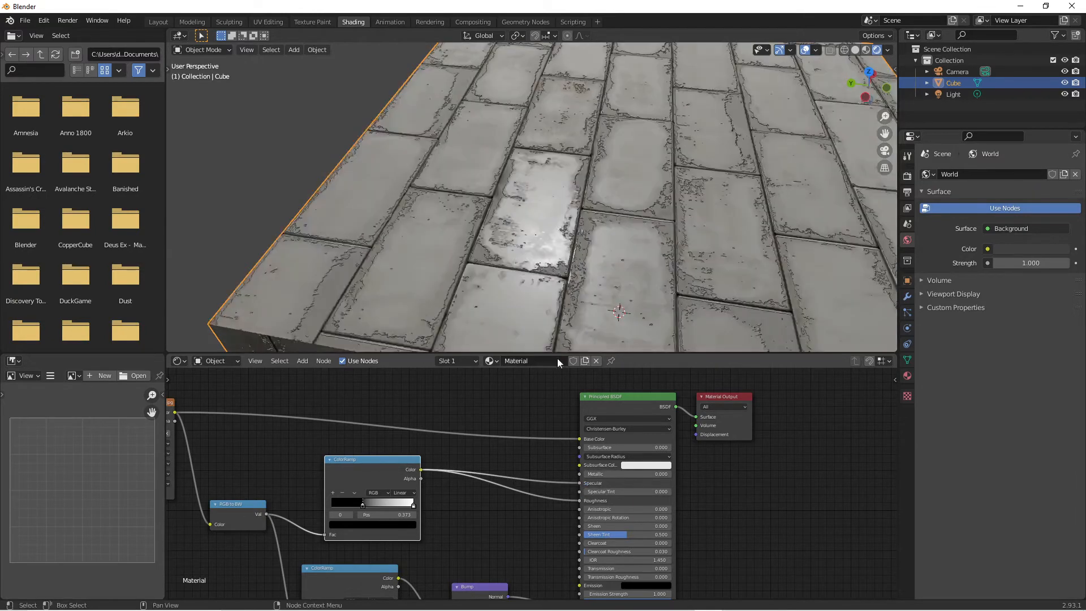
pyautogui.moveTo(551, 263)
pyautogui.mouseDown(button='middle')
pyautogui.moveTo(521, 260)
pyautogui.moveTo(554, 252)
pyautogui.moveTo(545, 266)
pyautogui.moveTo(565, 261)
pyautogui.mouseUp(button='middle')
pyautogui.moveTo(372, 462); pyautogui.dragTo(351, 484)
pyautogui.scroll(-2, 424, 407)
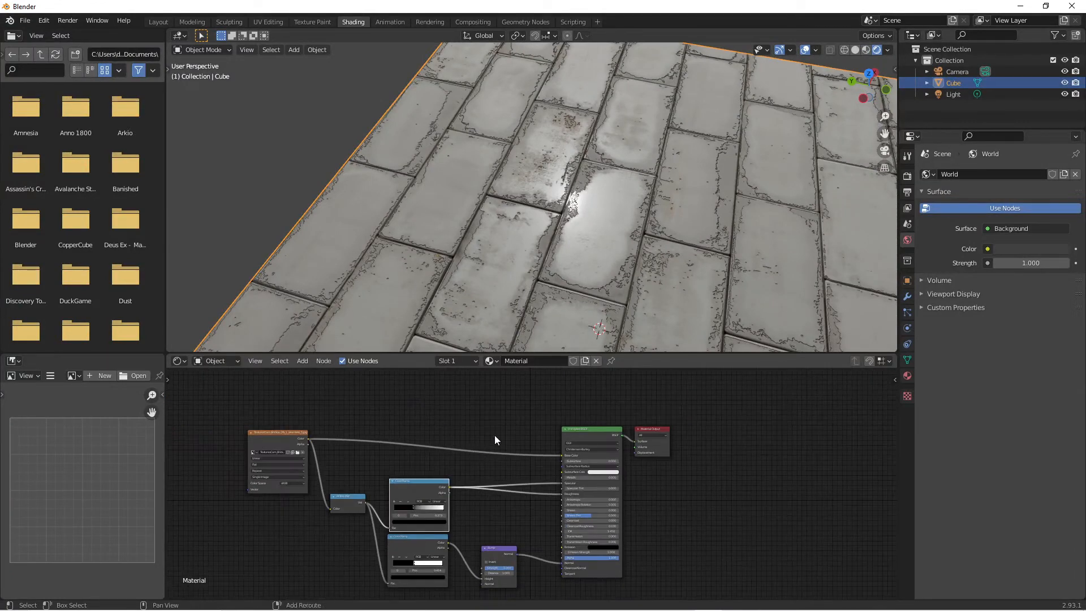
# Insert a third ColorRamp node into the link between the roughness ColorRamp and the Principled BSDF's Specular
pyautogui.hotkey('shift', 'a')
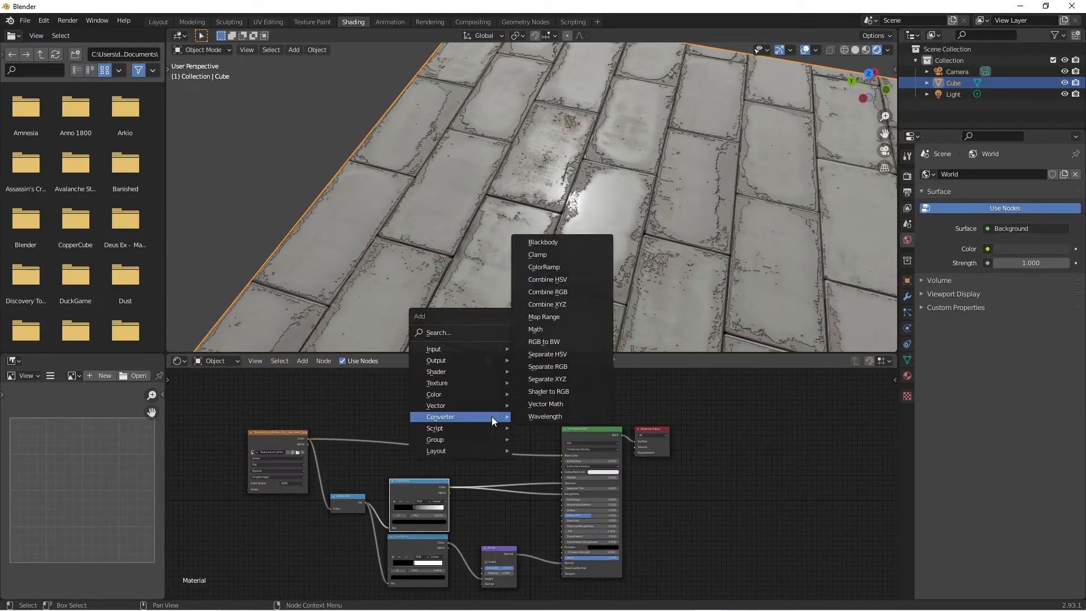
pyautogui.click(562, 266)
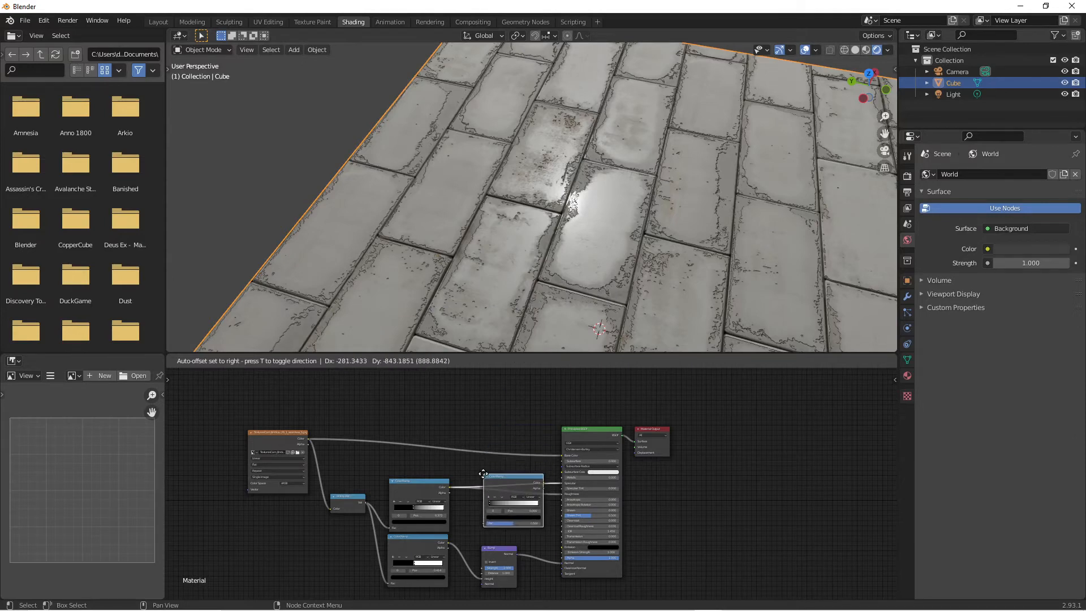
pyautogui.click(500, 459)
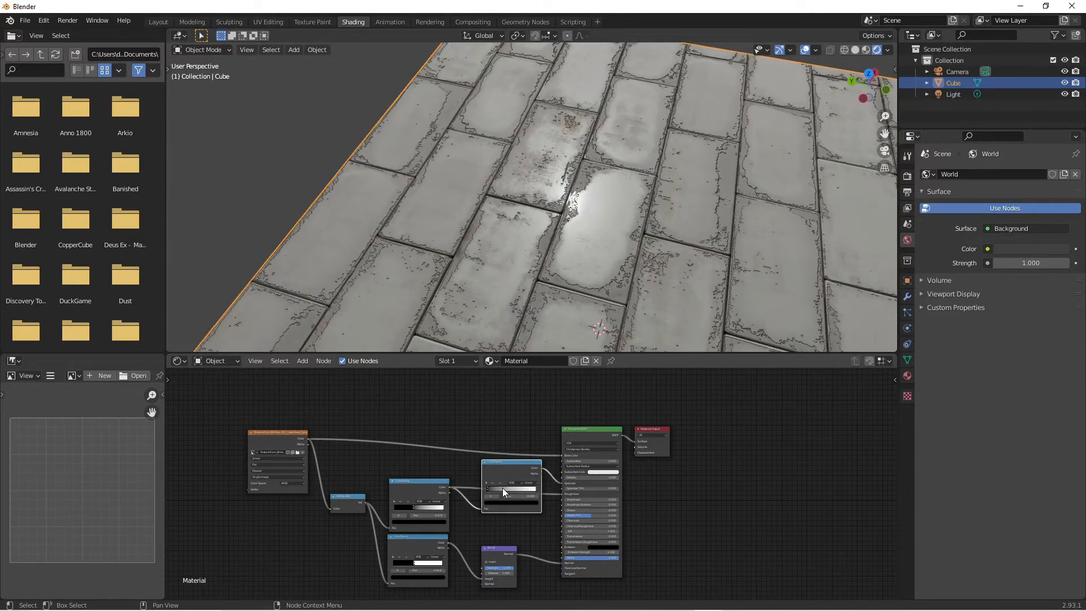
pyautogui.scroll(2, 500, 487)
pyautogui.scroll(1, 500, 487)
# Reposition the specular ColorRamp node and set its white stop to 0.950 and its black stop to 0.205
pyautogui.moveTo(486, 457); pyautogui.dragTo(493, 490)
pyautogui.moveTo(546, 532)
pyautogui.mouseDown()
pyautogui.moveTo(487, 535)
pyautogui.moveTo(564, 527)
pyautogui.mouseUp()
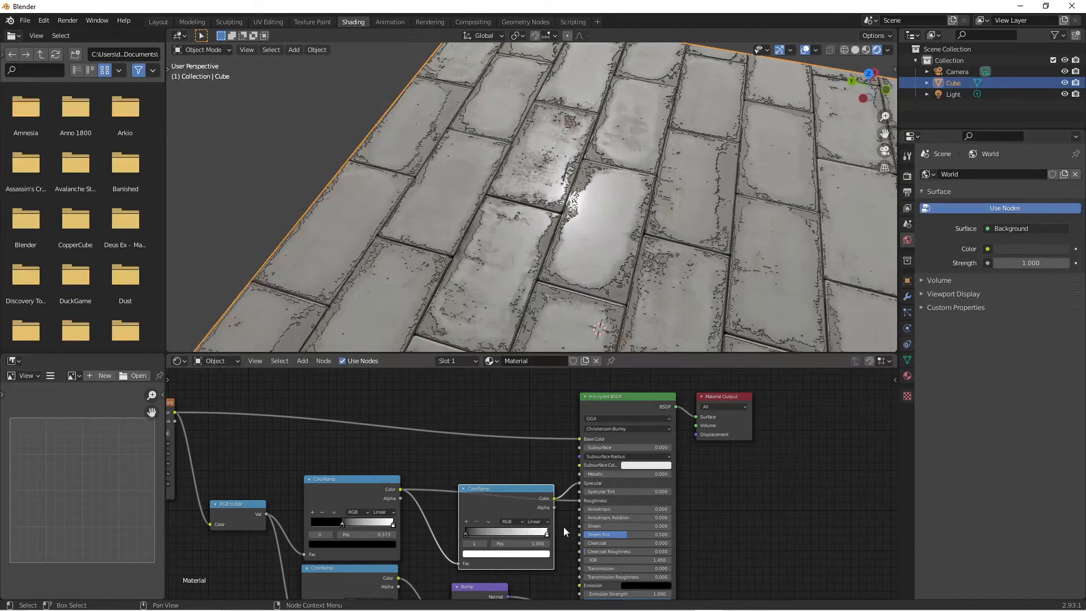
pyautogui.press('g')
pyautogui.click(486, 534)
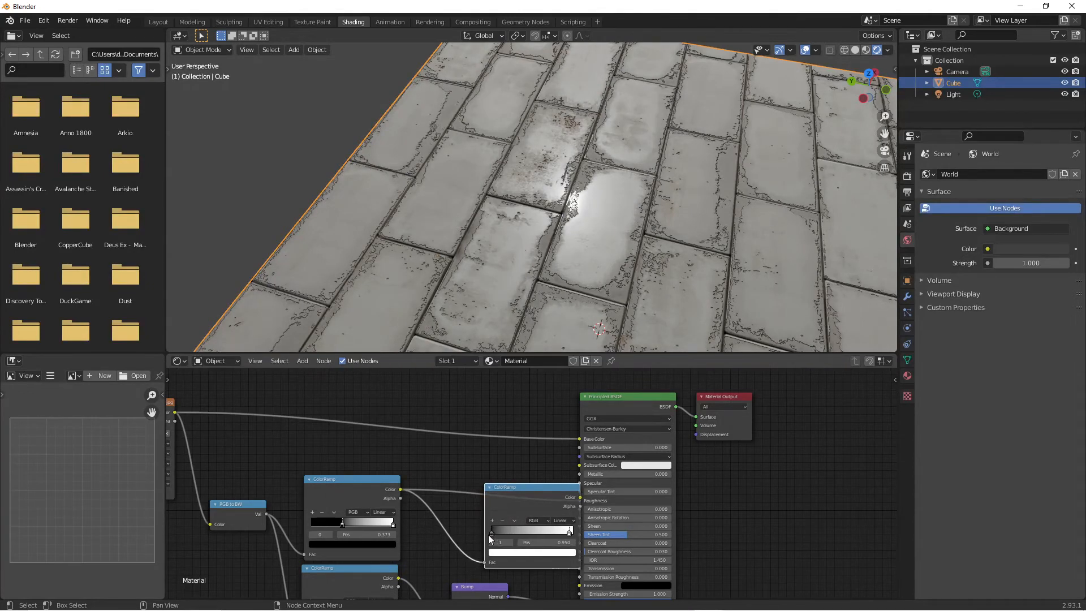
pyautogui.moveTo(492, 533)
pyautogui.mouseDown()
pyautogui.moveTo(524, 532)
pyautogui.moveTo(511, 532)
pyautogui.mouseUp()
pyautogui.moveTo(595, 192)
pyautogui.mouseDown(button='middle')
pyautogui.moveTo(591, 183)
pyautogui.moveTo(605, 178)
pyautogui.moveTo(591, 186)
pyautogui.mouseUp(button='middle')
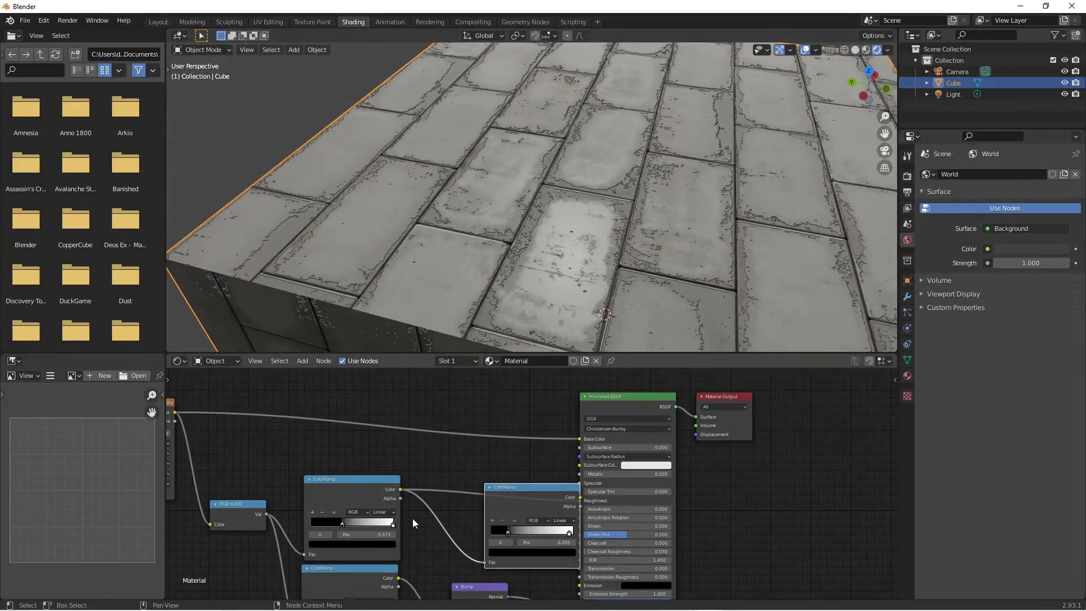
# Move the specular ColorRamp node away from the Principled BSDF and set the roughness ColorRamp's white stop to about 0.74
pyautogui.moveTo(502, 496); pyautogui.dragTo(472, 505)
pyautogui.moveTo(385, 524)
pyautogui.mouseDown()
pyautogui.moveTo(356, 526)
pyautogui.moveTo(380, 525)
pyautogui.mouseUp()
pyautogui.moveTo(513, 495); pyautogui.dragTo(496, 481)
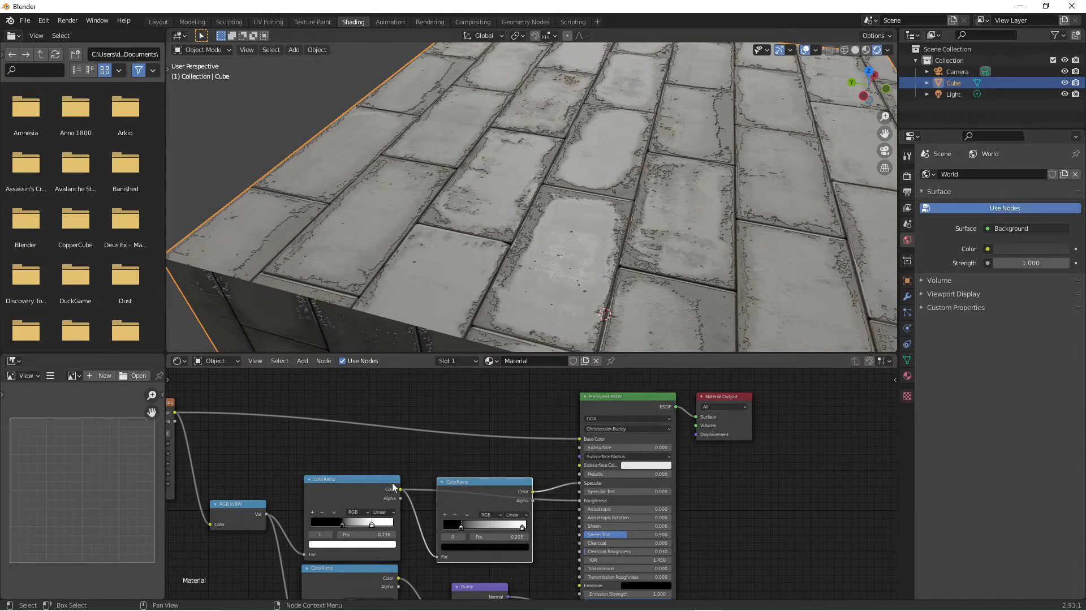
# Examine the brick surface from several angles along with the node network that drives its bump, roughness and specular
pyautogui.moveTo(751, 167); pyautogui.dragTo(452, 351, button='middle')
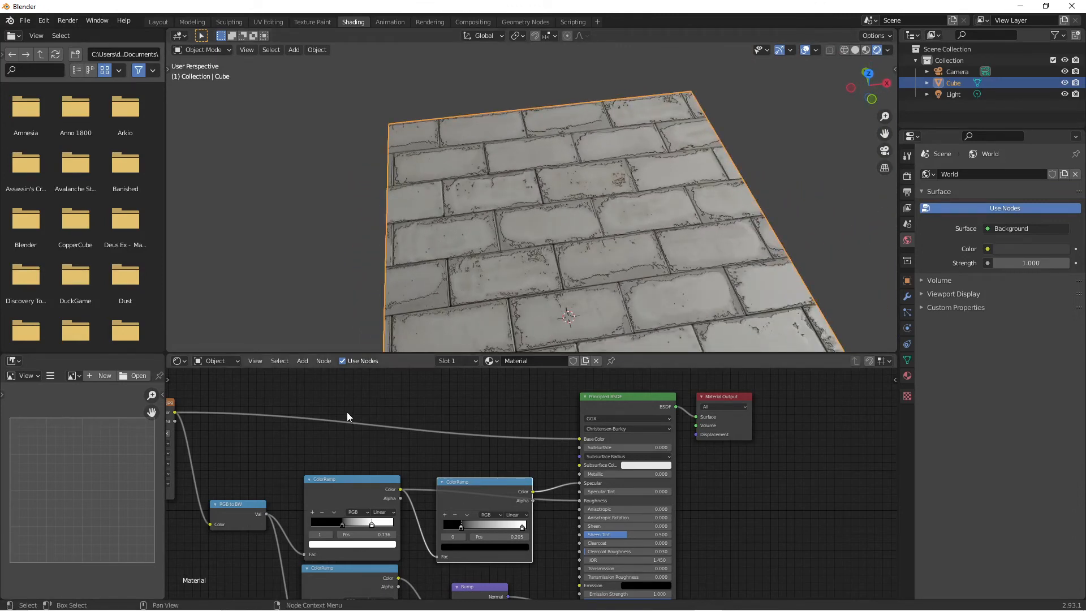
pyautogui.scroll(-3, 347, 412)
pyautogui.moveTo(388, 424); pyautogui.dragTo(468, 393, button='middle')
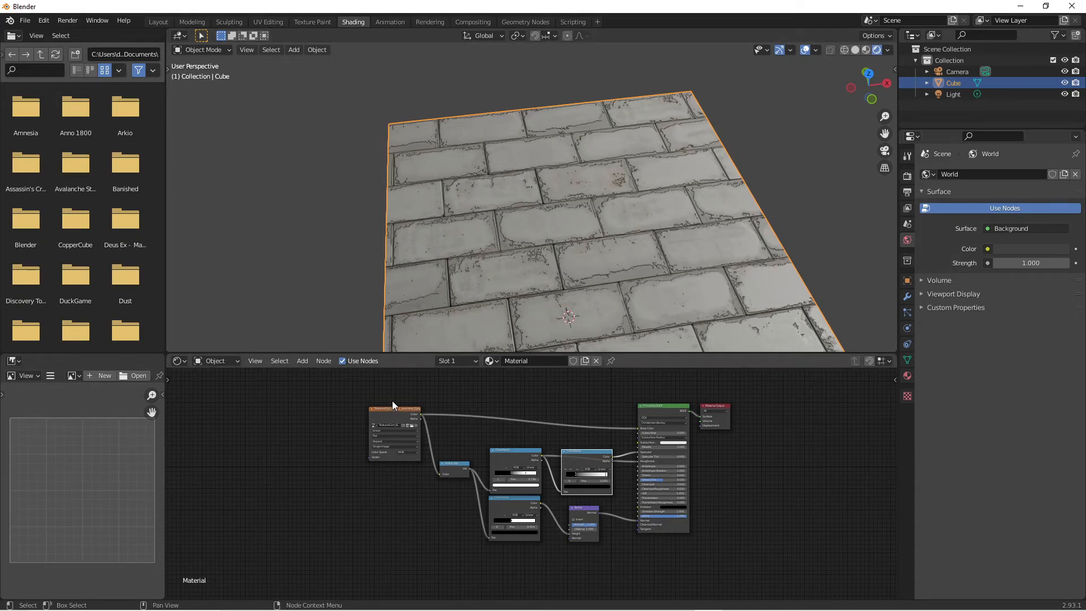
pyautogui.scroll(2, 567, 236)
pyautogui.moveTo(568, 236); pyautogui.dragTo(594, 237, button='middle')
pyautogui.scroll(2, 435, 410)
pyautogui.moveTo(436, 410); pyautogui.dragTo(279, 396, button='middle')
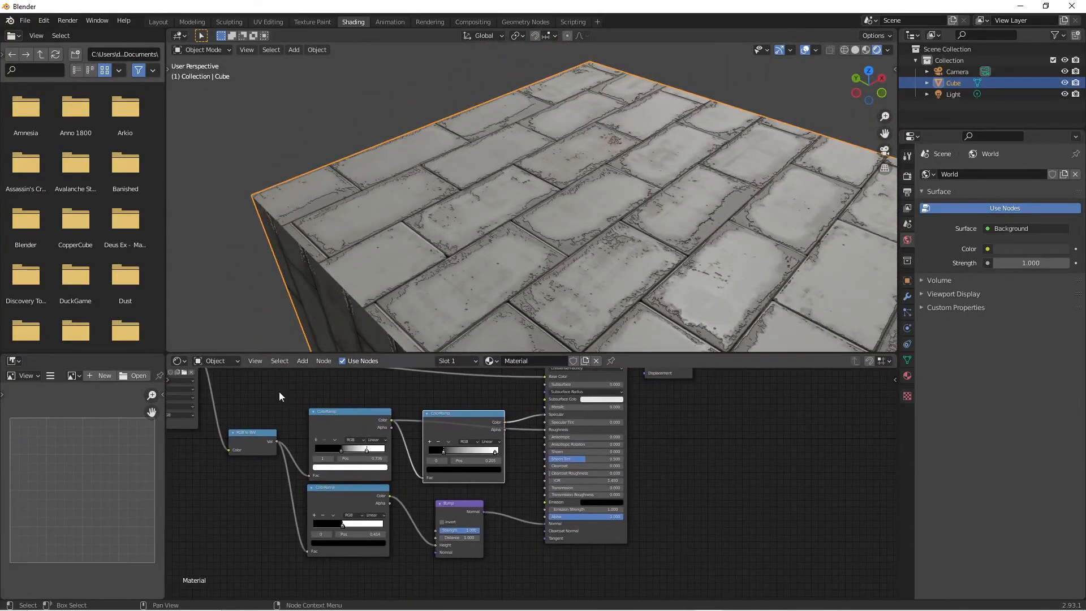
pyautogui.moveTo(695, 468); pyautogui.dragTo(763, 532, button='middle')
pyautogui.moveTo(542, 193); pyautogui.dragTo(581, 202, button='middle')
pyautogui.scroll(-6, 581, 202)
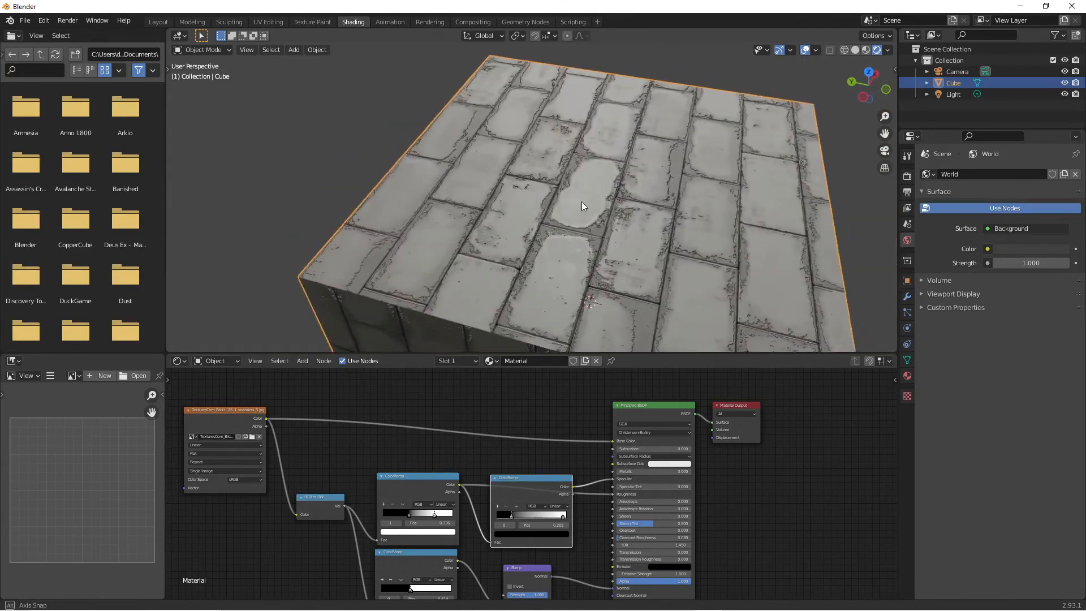
# Duplicate the brick Image Texture node and place the unconnected copy below the existing node network
pyautogui.scroll(6, 575, 222)
pyautogui.moveTo(561, 451); pyautogui.dragTo(423, 443, button='middle')
pyautogui.scroll(4, 450, 460)
pyautogui.moveTo(454, 502); pyautogui.dragTo(502, 371, button='middle')
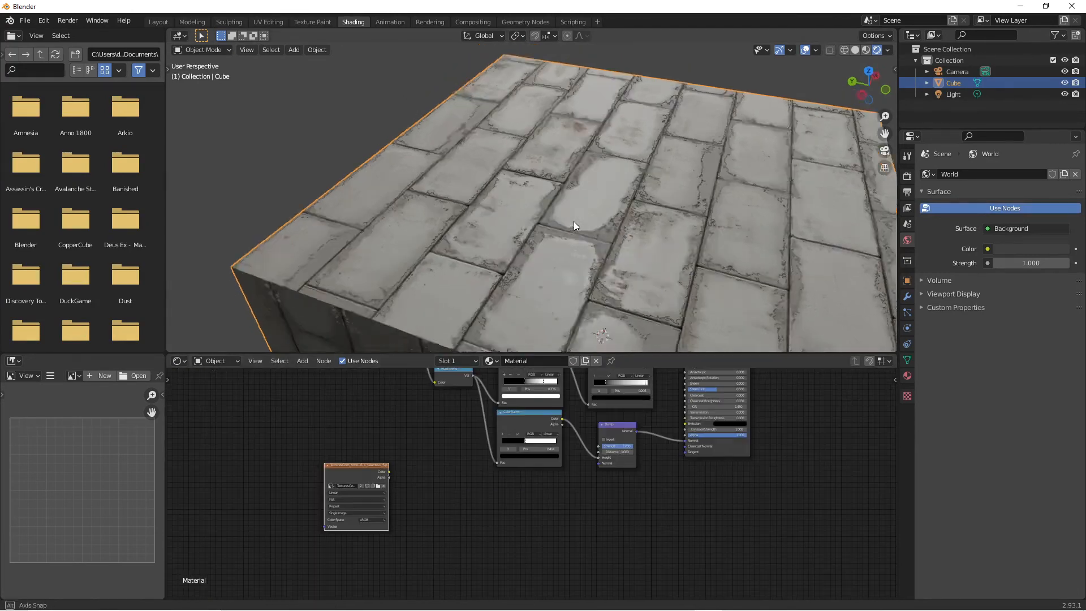
# Review the cube's brick shading up close and the complete node setup from image texture to Principled BSDF
pyautogui.moveTo(573, 222)
pyautogui.mouseDown(button='middle')
pyautogui.moveTo(546, 191)
pyautogui.moveTo(538, 209)
pyautogui.moveTo(579, 233)
pyautogui.mouseUp(button='middle')
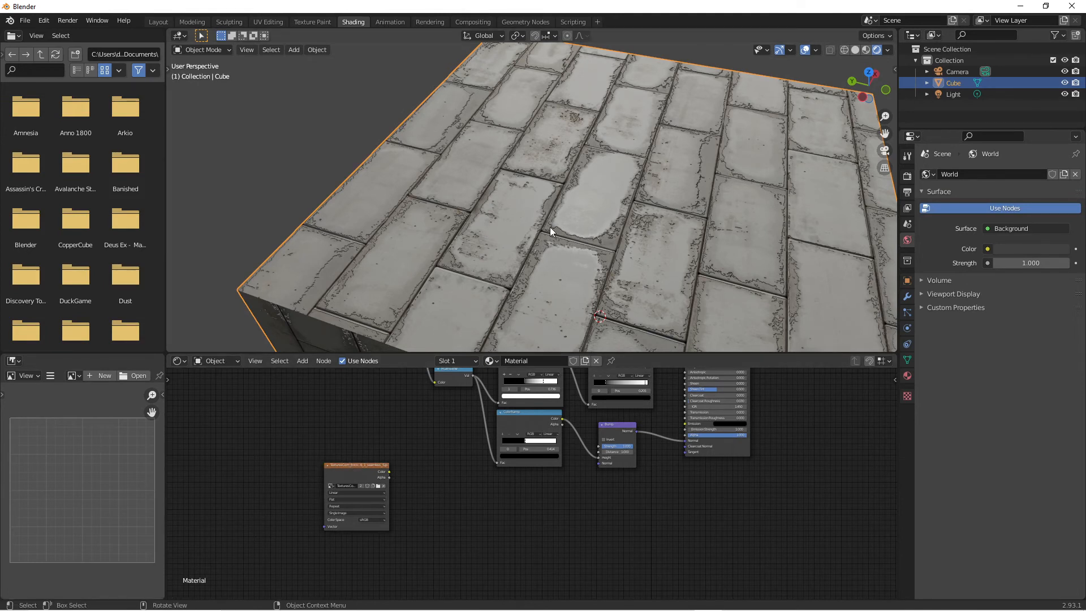
pyautogui.moveTo(433, 416); pyautogui.dragTo(322, 477, button='middle')
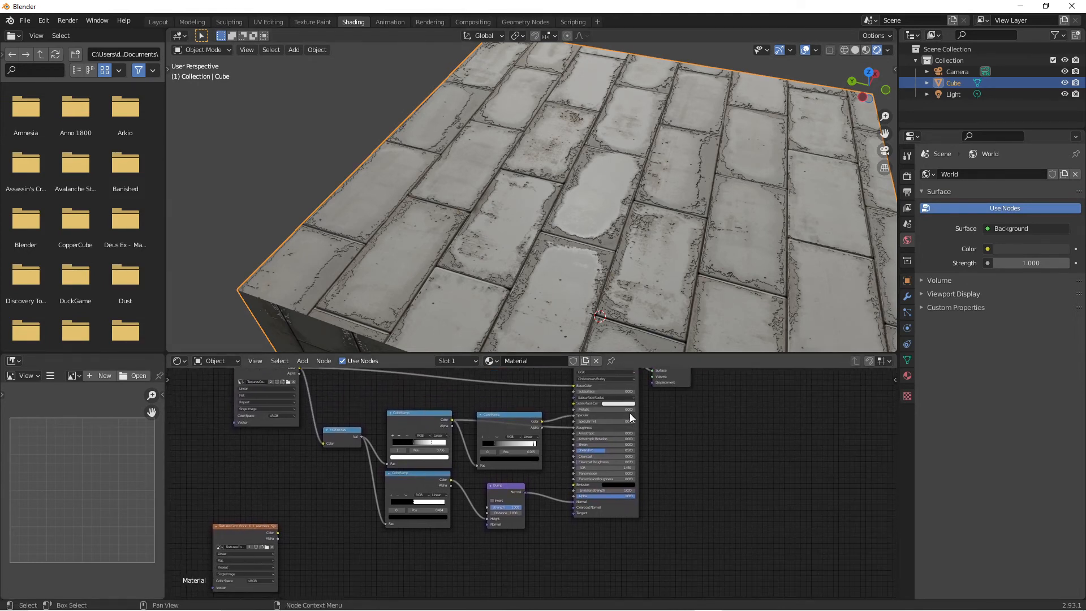
pyautogui.moveTo(413, 430); pyautogui.dragTo(464, 453, button='middle')
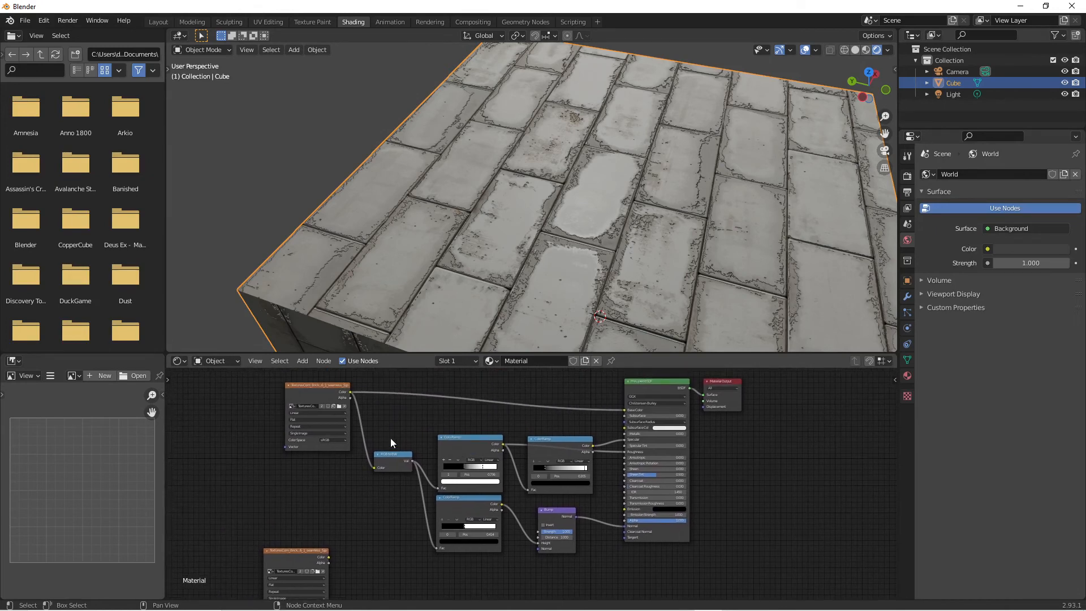
pyautogui.moveTo(572, 209); pyautogui.dragTo(519, 223, button='middle')
pyautogui.moveTo(556, 184); pyautogui.dragTo(550, 231, button='middle')
pyautogui.scroll(3, 551, 232)
pyautogui.scroll(-4, 551, 229)
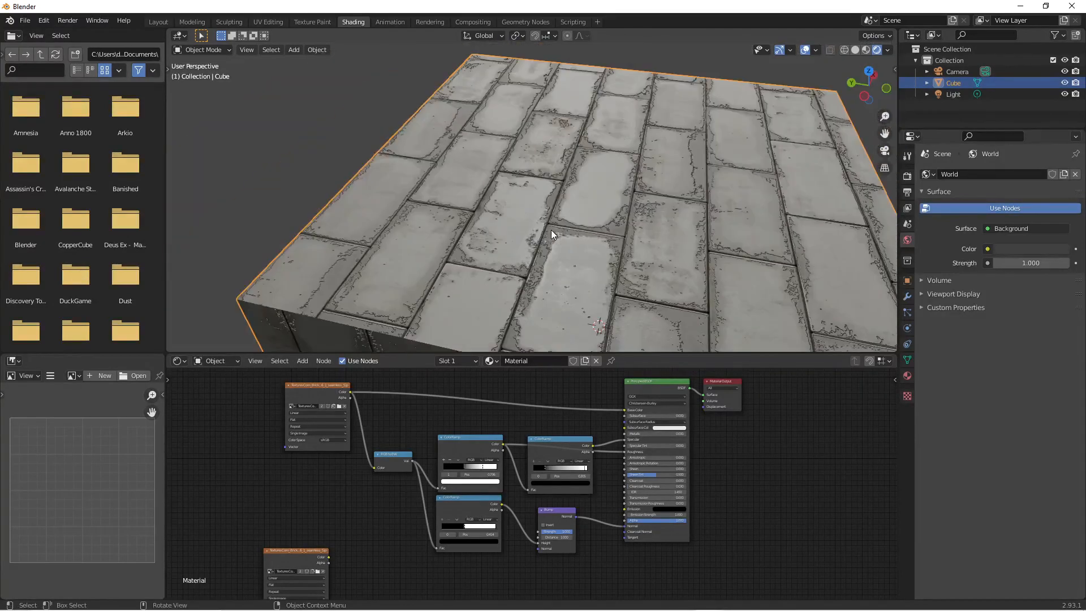
pyautogui.moveTo(393, 454); pyautogui.dragTo(417, 415, button='middle')
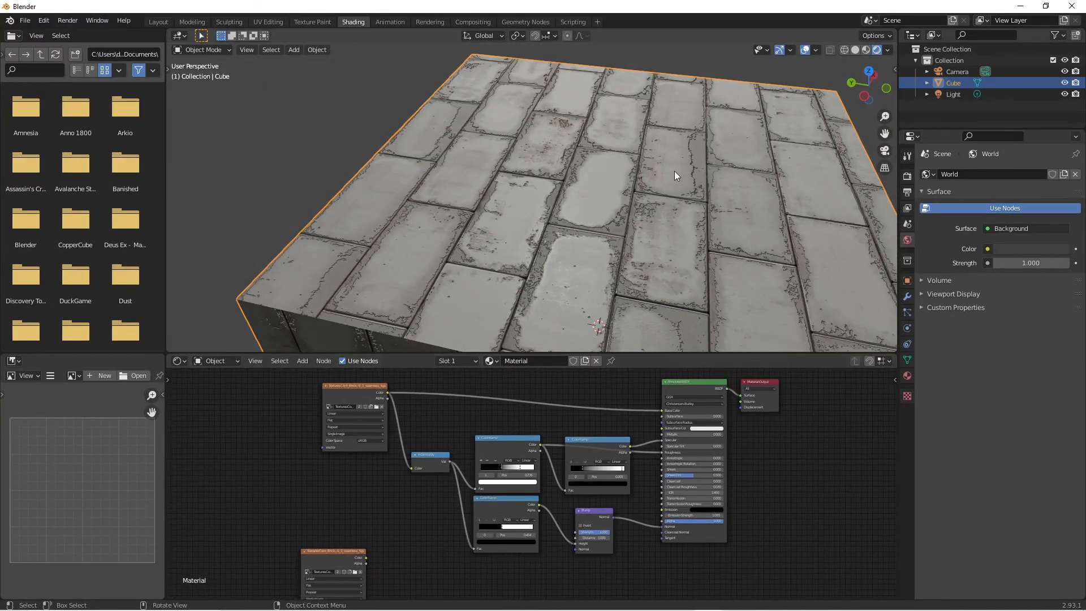
pyautogui.moveTo(611, 610)
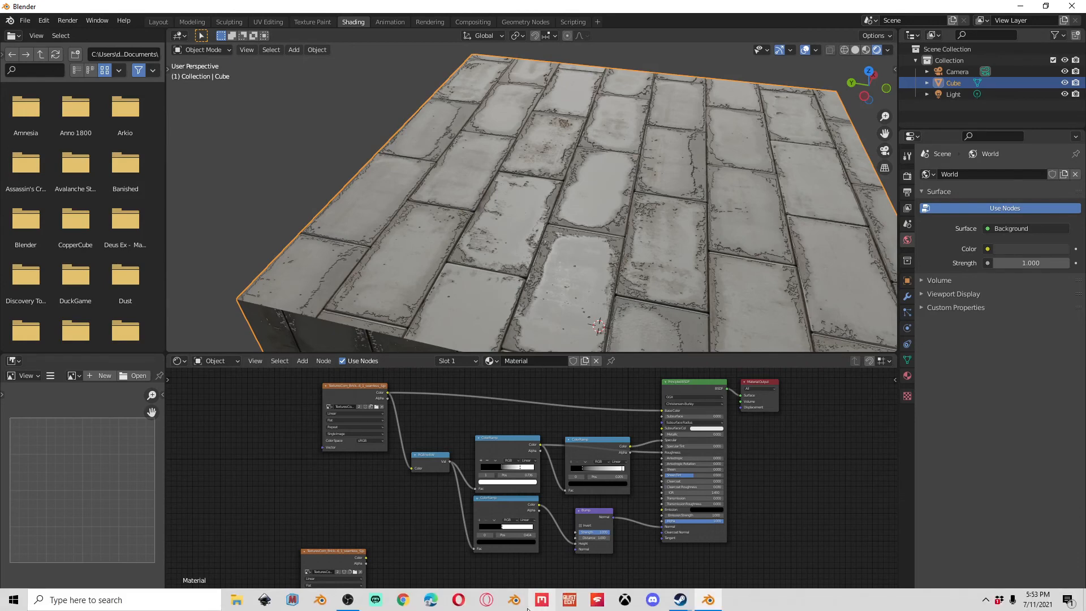
pyautogui.moveTo(348, 600)
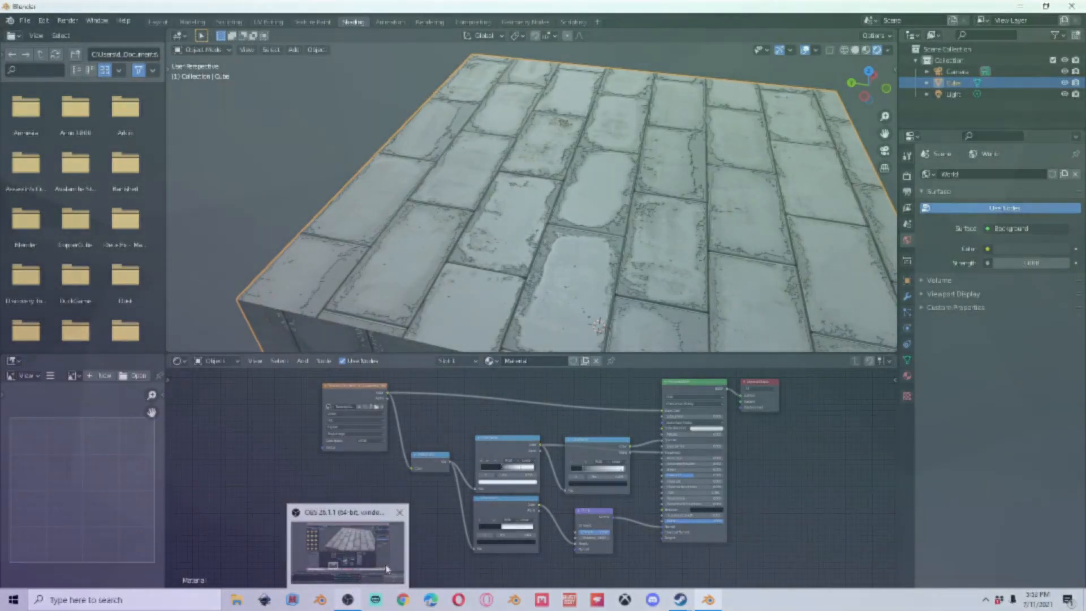